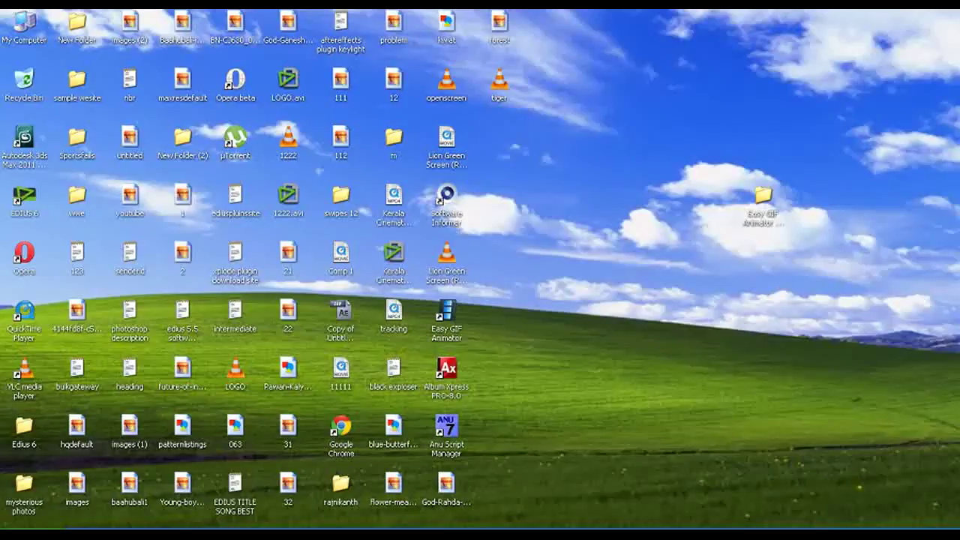
- Browse My Computer to the E:\tracking\vfx folder
key(super)
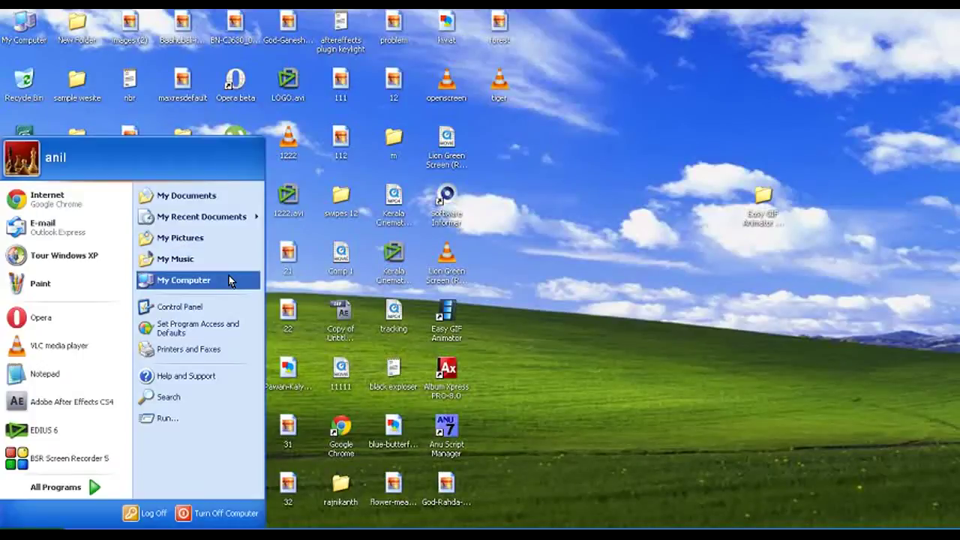
click(229, 276)
double_click(379, 278)
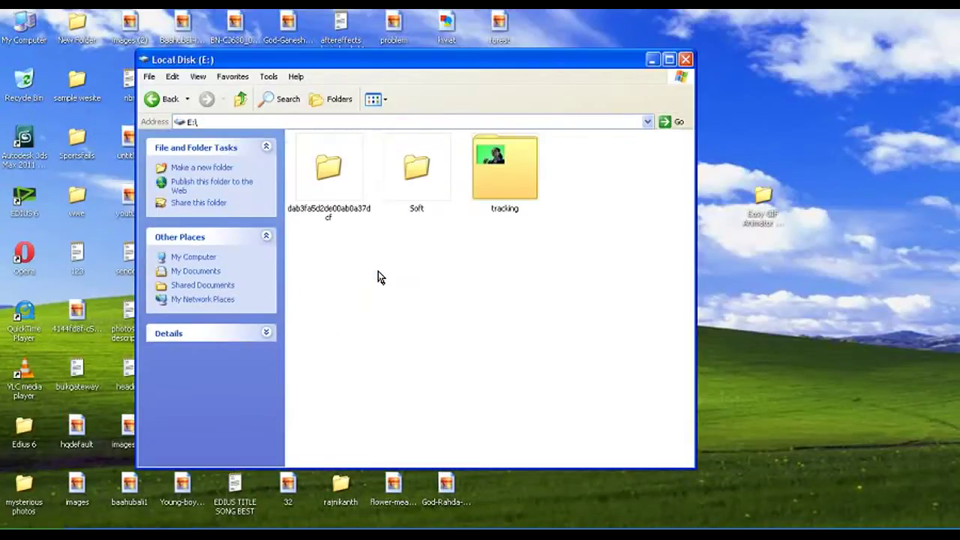
double_click(507, 196)
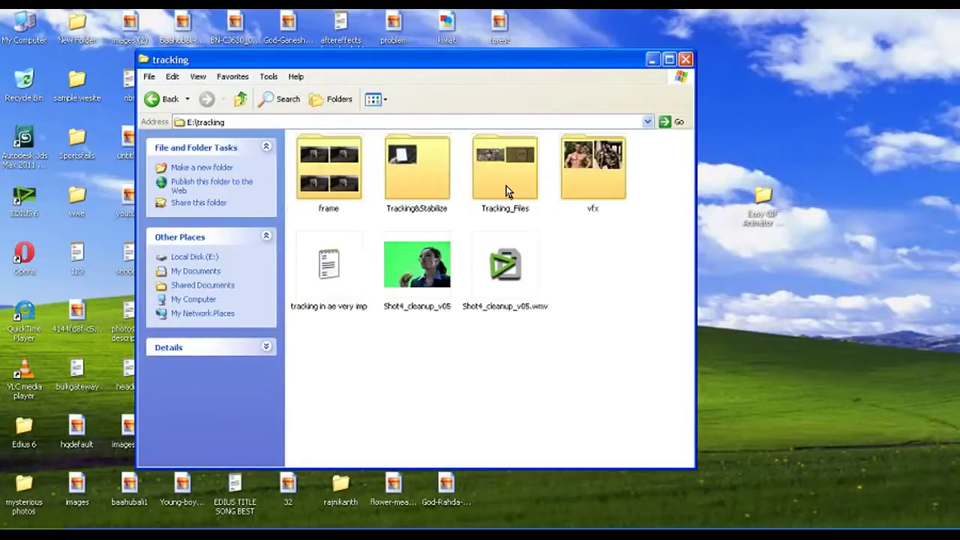
double_click(611, 180)
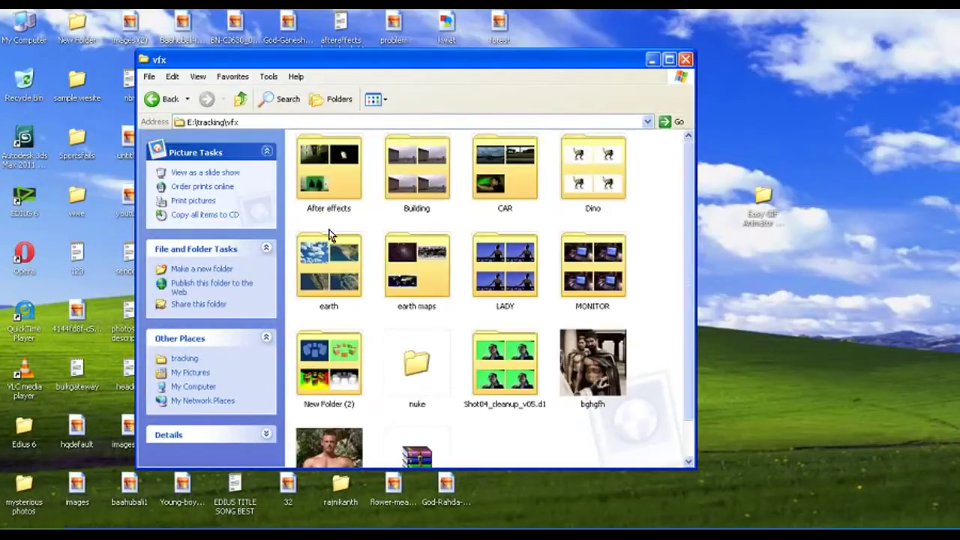
- Open the Building folder and view its first frame, trus0035, in the picture viewer
click(435, 187)
right_click(435, 189)
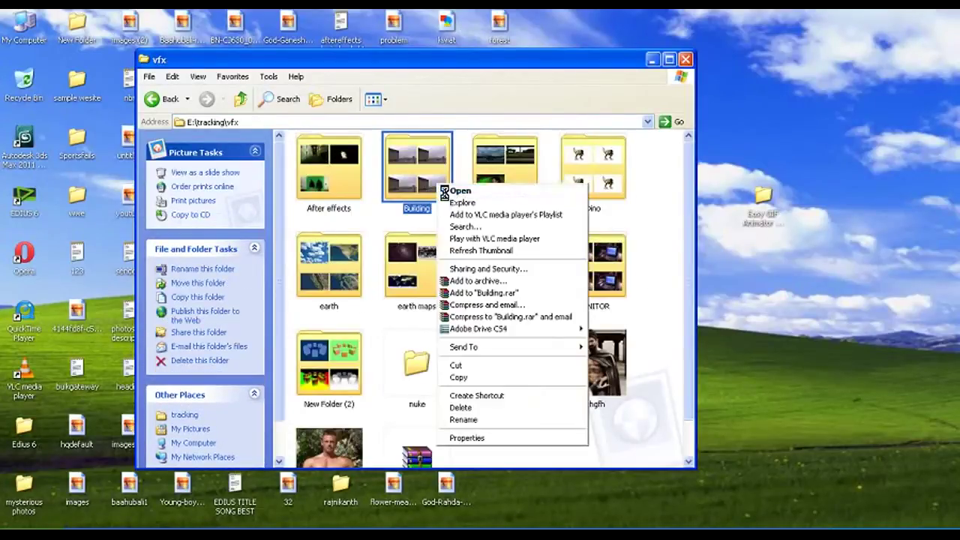
click(459, 189)
double_click(347, 185)
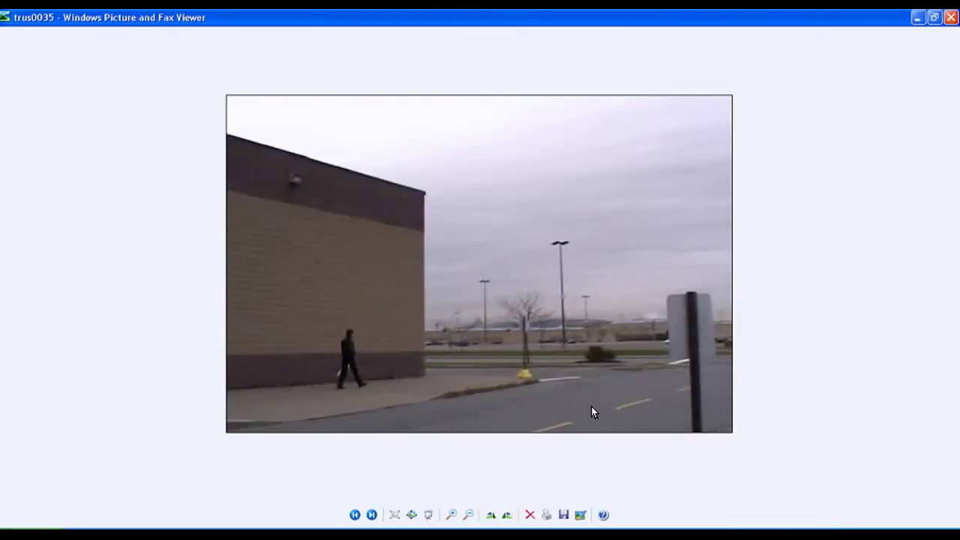
- Step through the building frames up to trus0091, then close the viewer
key(Right)
key(Right)
key(Right)
key(Right)
key(Right)
key(Right)
key(Right)
key(Right)
key(Right)
key(Right)
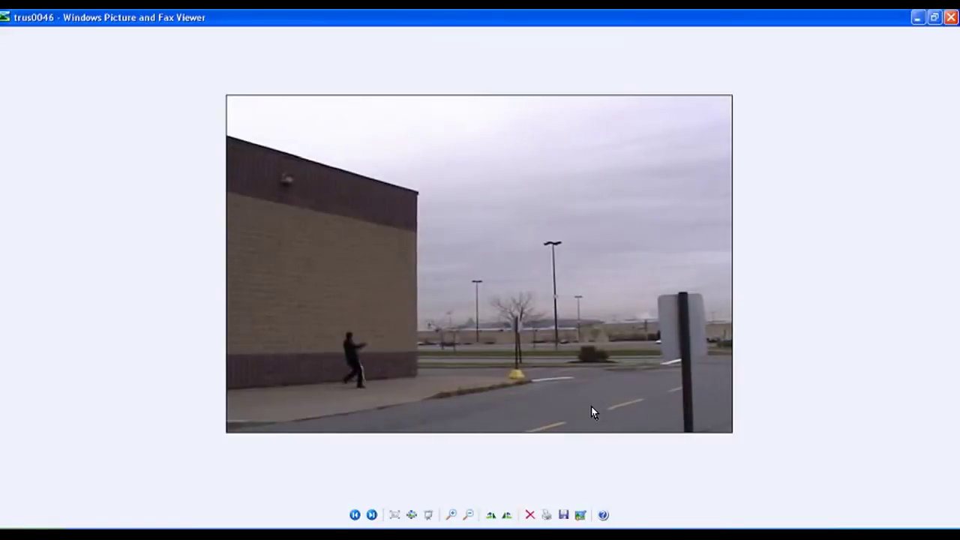
key(Right)
key(Right)
key(Right)
key(Right)
key(Right)
key(Right)
key(Right)
key(Right)
key(Right)
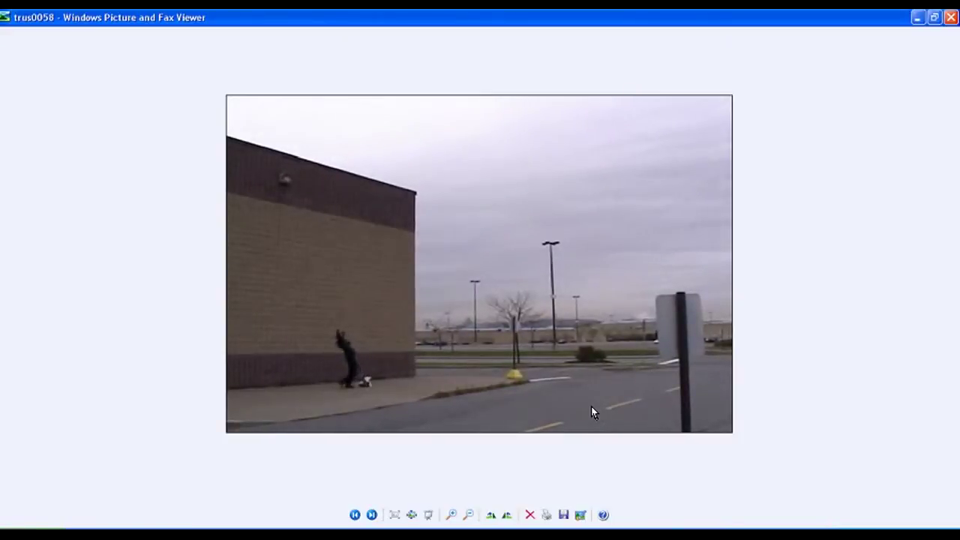
key(Right)
key(Right)
key(Right)
key(Right)
key(Right)
key(Right)
key(Right)
key(Right)
key(Right)
key(Right)
key(Right)
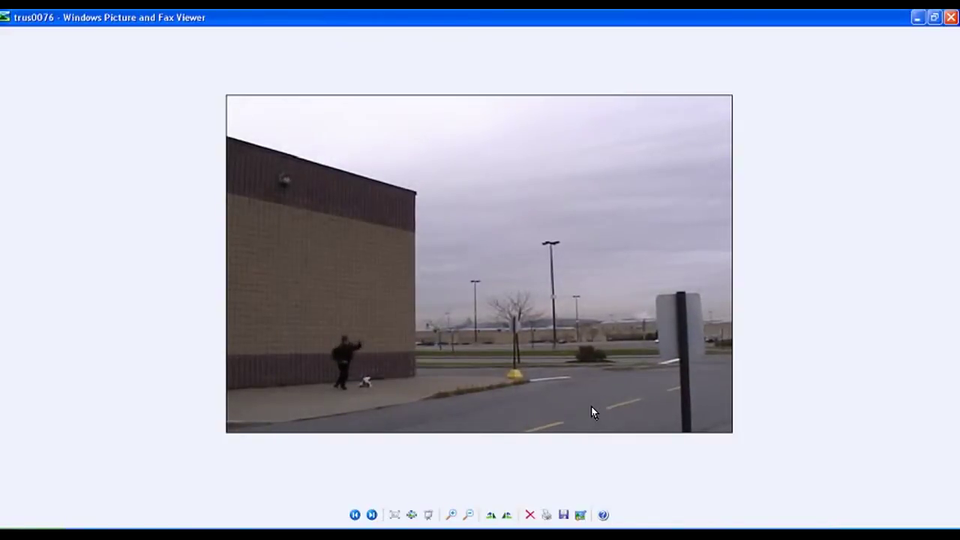
key(Right)
key(Right)
key(Right)
key(Right)
key(Right)
key(Right)
key(Right)
key(Right)
key(Right)
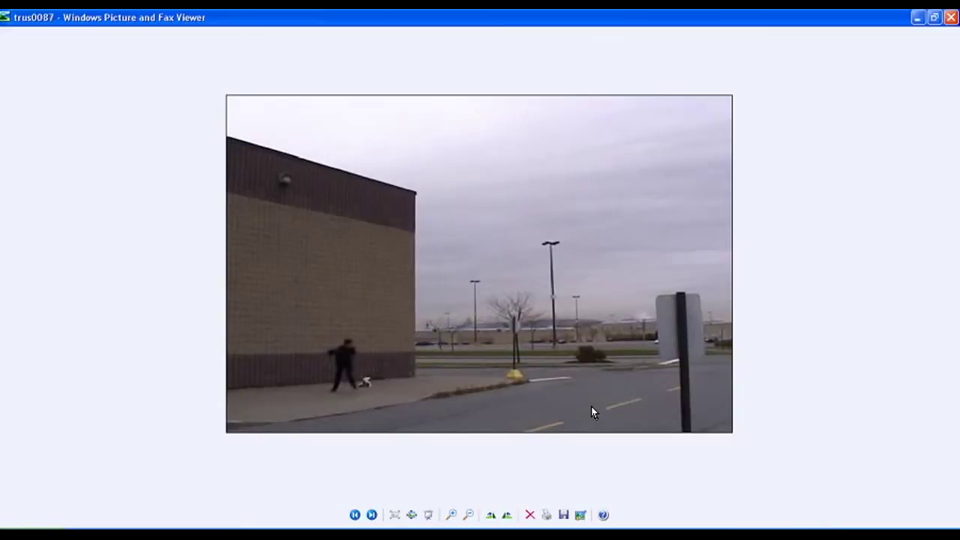
key(Right)
key(Right)
key(Right)
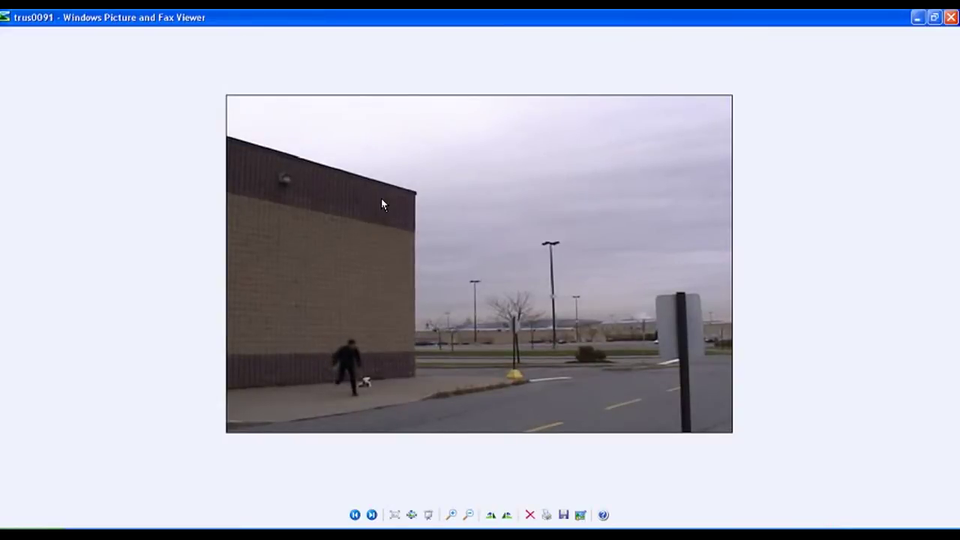
click(950, 17)
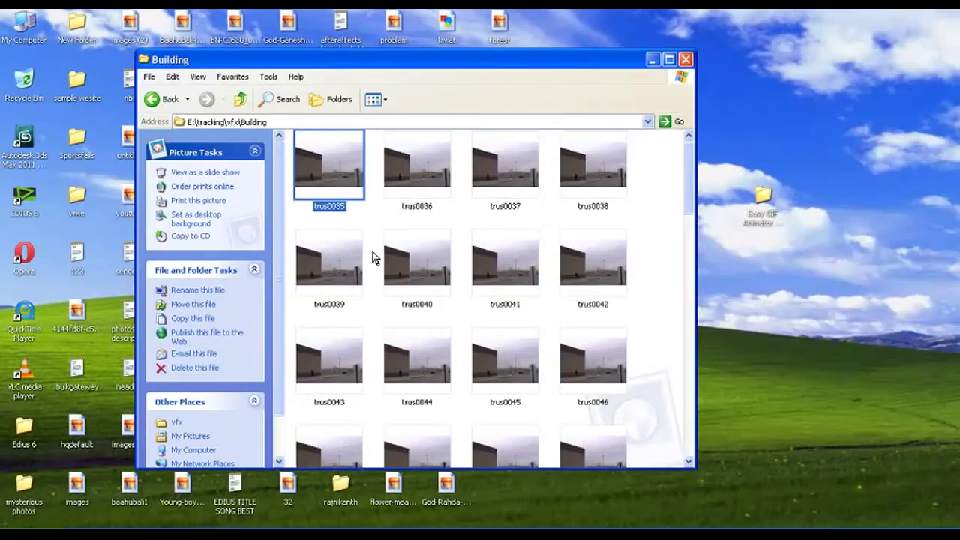
- Go up to vfx, open the Dino folder and view the first T-rex frame dino0036
click(240, 99)
double_click(584, 166)
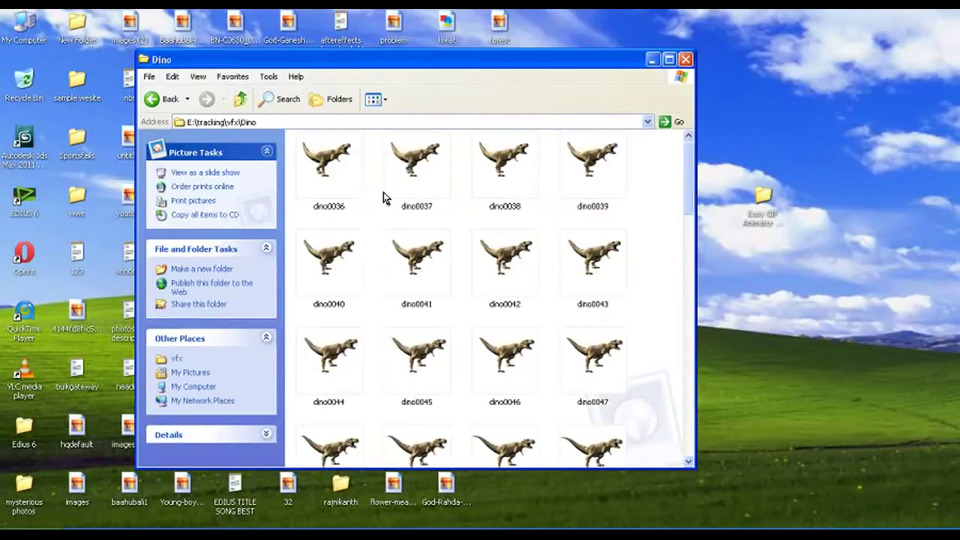
double_click(348, 171)
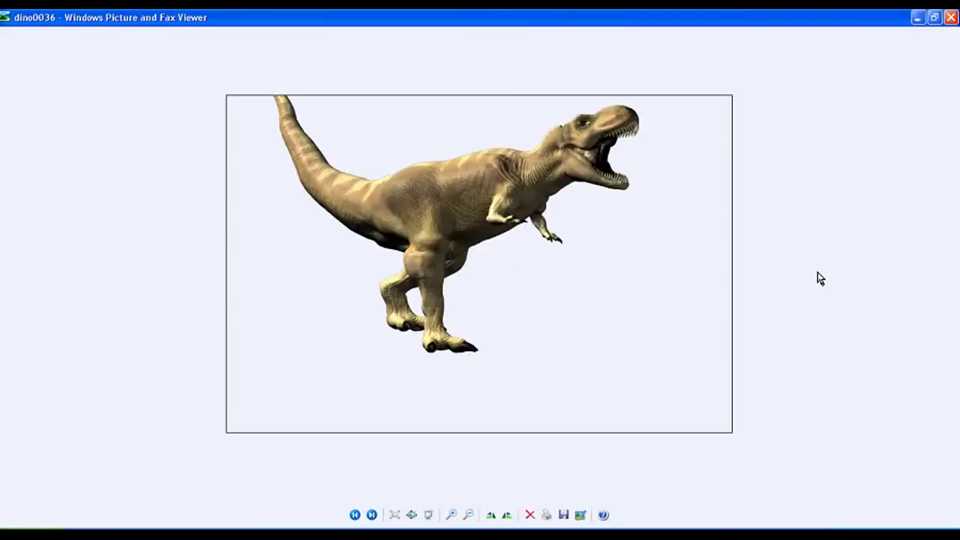
- Step through the T-rex frames to dino0086, then close the viewer and the Dino folder
key(Right)
key(Right)
key(Right)
key(Right)
key(Right)
key(Right)
key(Right)
key(Right)
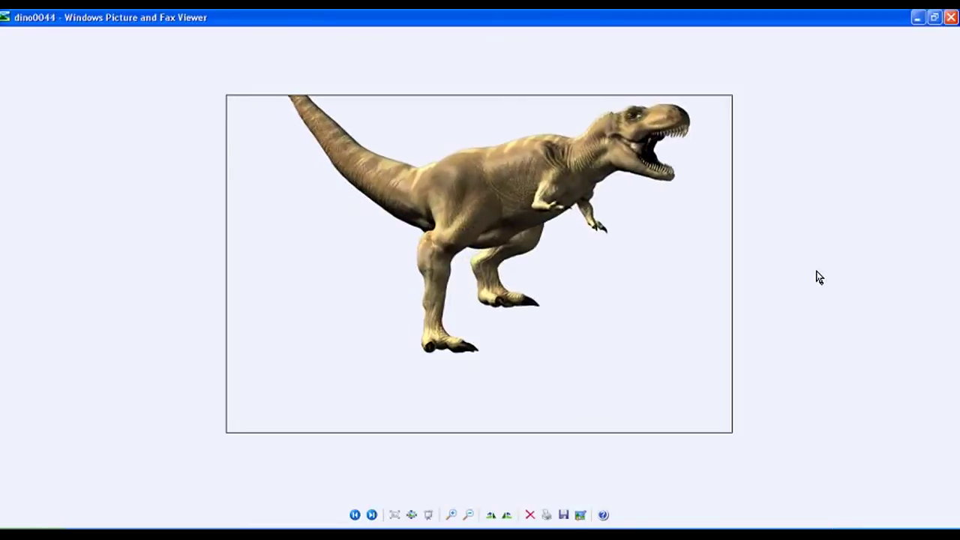
key(Right)
key(Right)
key(Right)
key(Right)
key(Right)
key(Right)
key(Right)
key(Right)
key(Right)
key(Right)
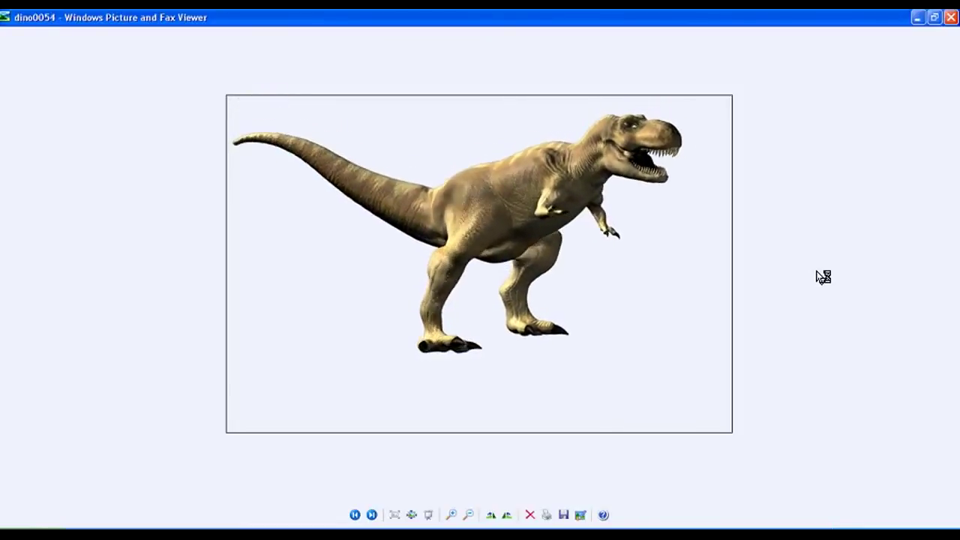
key(Right)
key(Right)
key(Right)
key(Right)
key(Right)
key(Right)
key(Right)
key(Right)
key(Right)
key(Right)
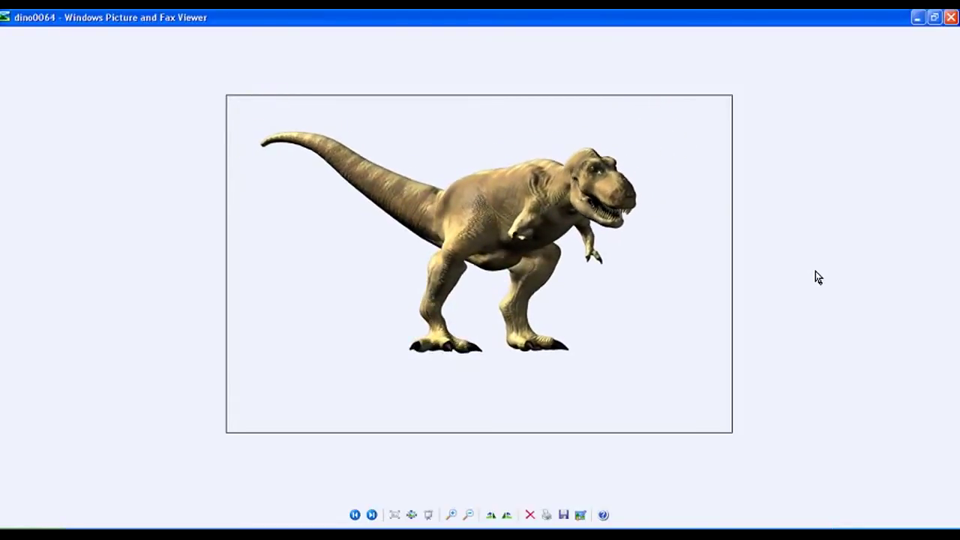
key(Right)
key(Right)
key(Right)
key(Right)
key(Right)
key(Right)
key(Right)
key(Right)
key(Right)
key(Right)
key(Right)
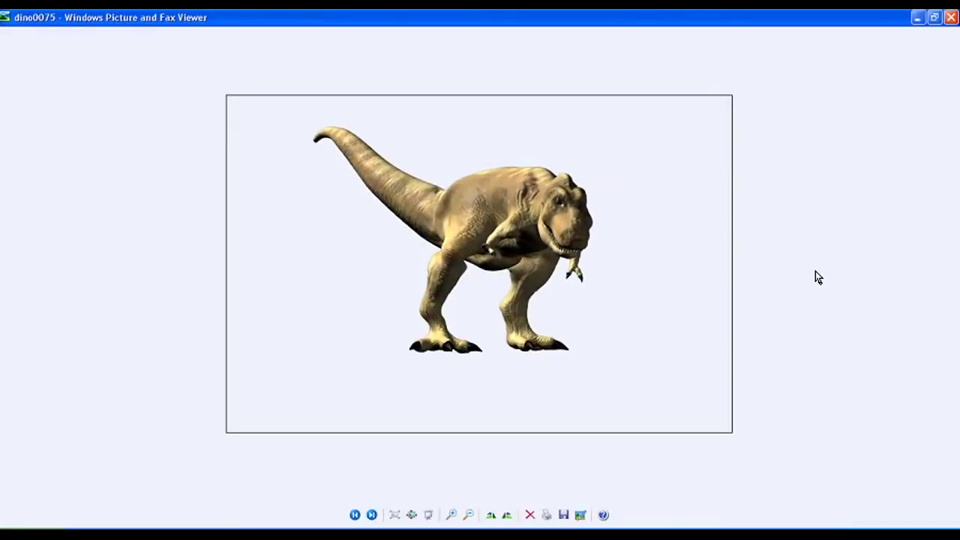
key(Right)
key(Right)
key(Right)
key(Right)
key(Right)
key(Right)
key(Right)
key(Right)
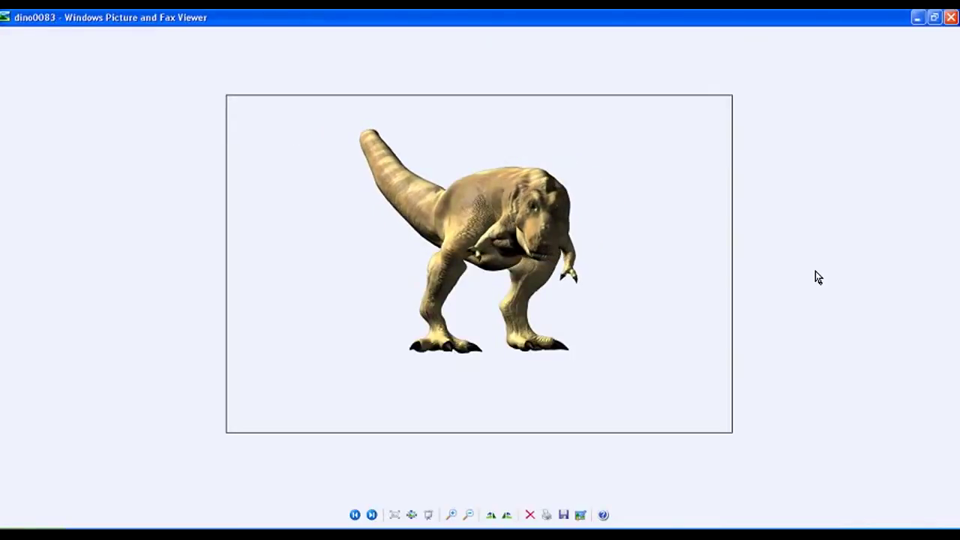
key(Right)
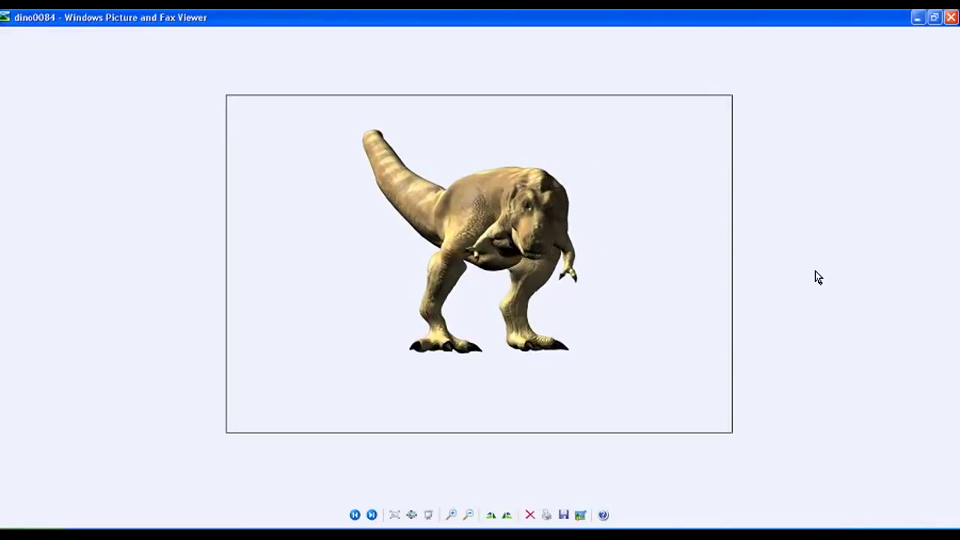
key(Right)
key(Right)
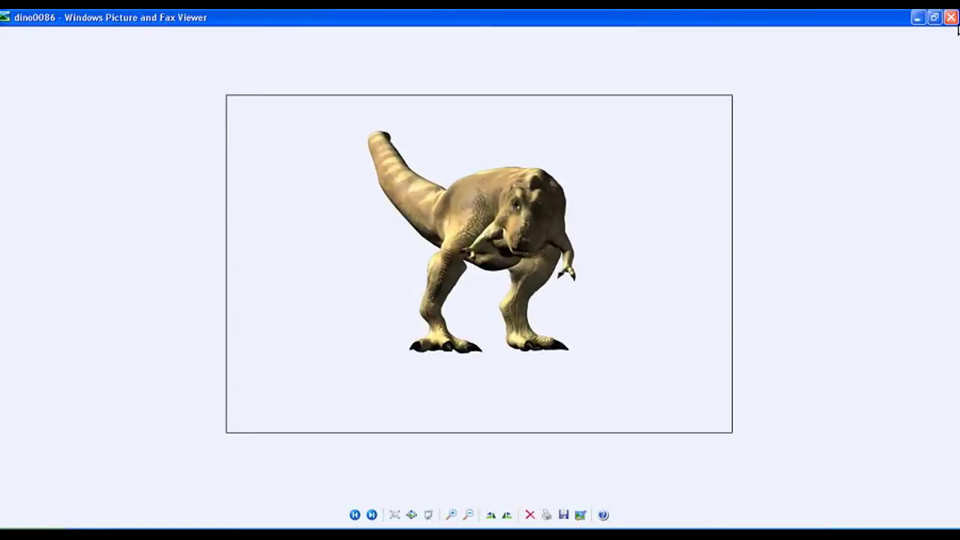
click(950, 17)
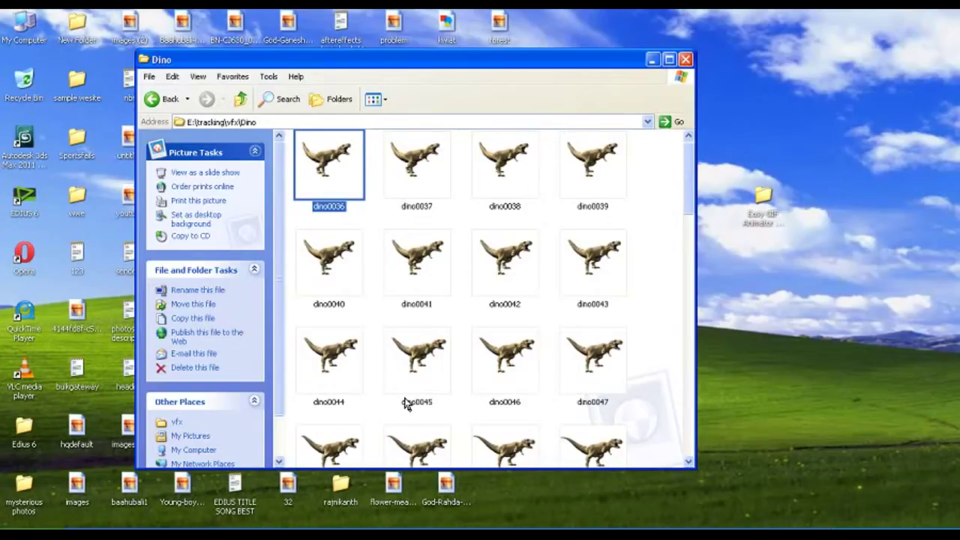
click(685, 58)
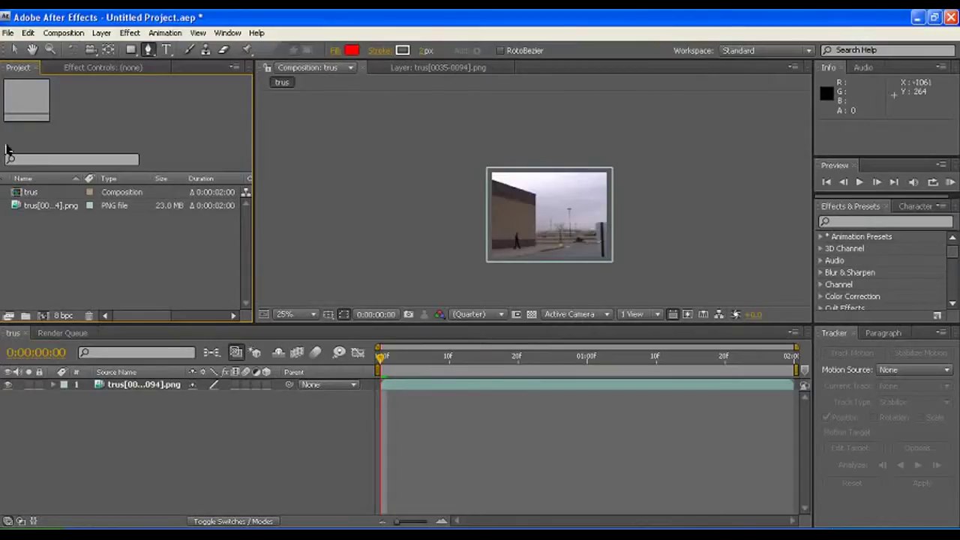
- Import dino0036 from E:\tracking\vfx\Dino as a PNG sequence into the Project panel
click(14, 50)
scroll(538, 256, up, 1)
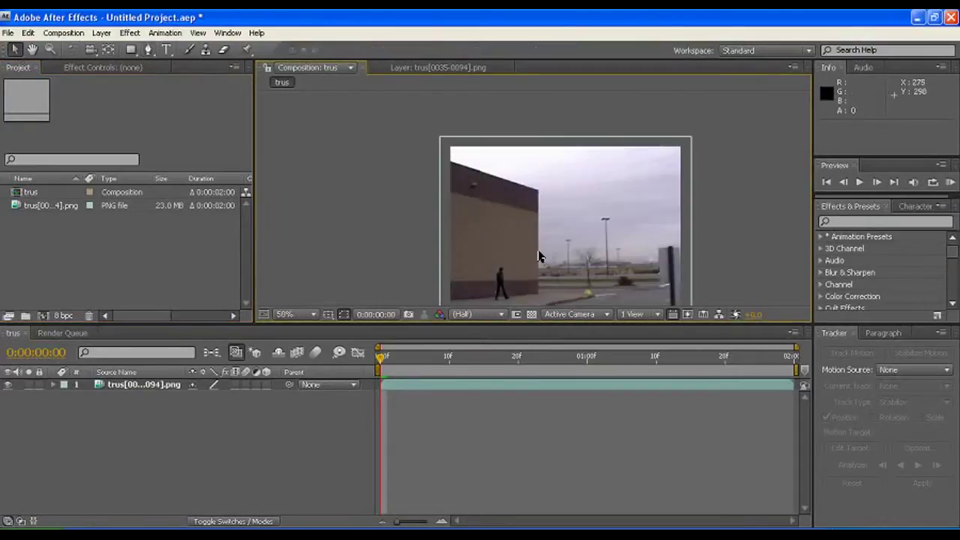
scroll(533, 200, down, 1)
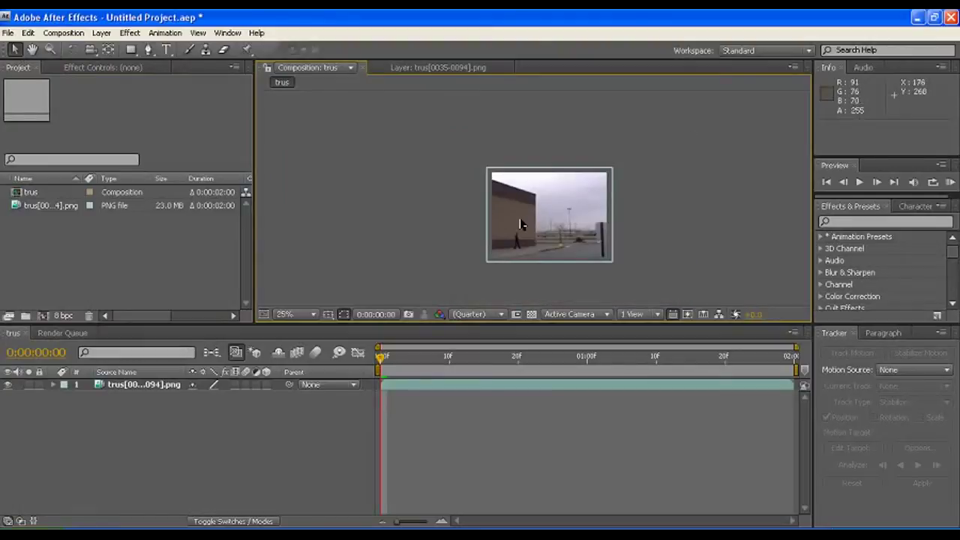
double_click(98, 255)
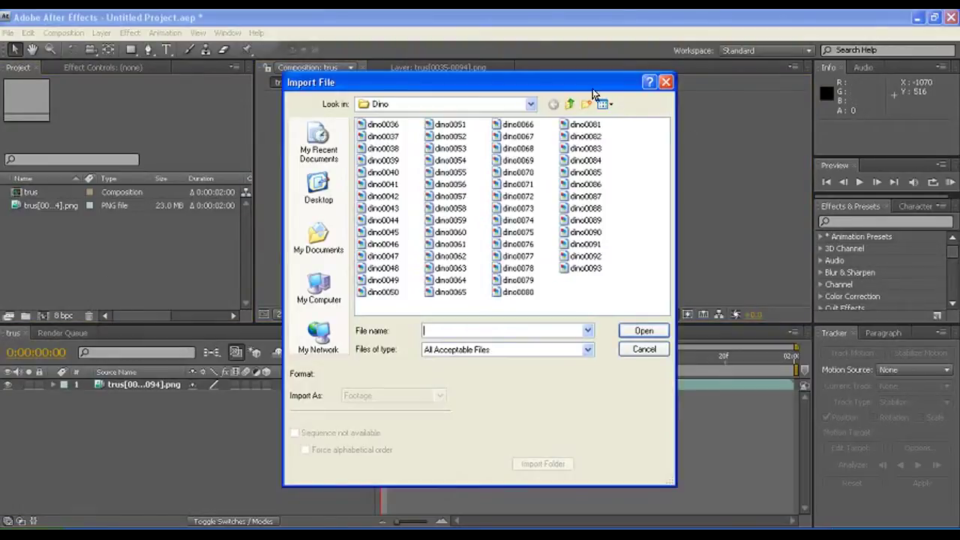
click(570, 104)
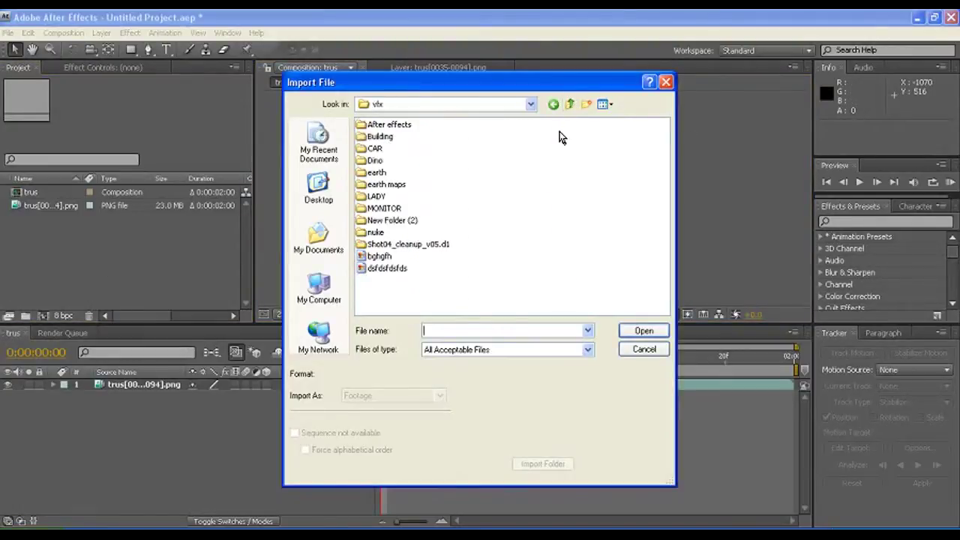
double_click(375, 160)
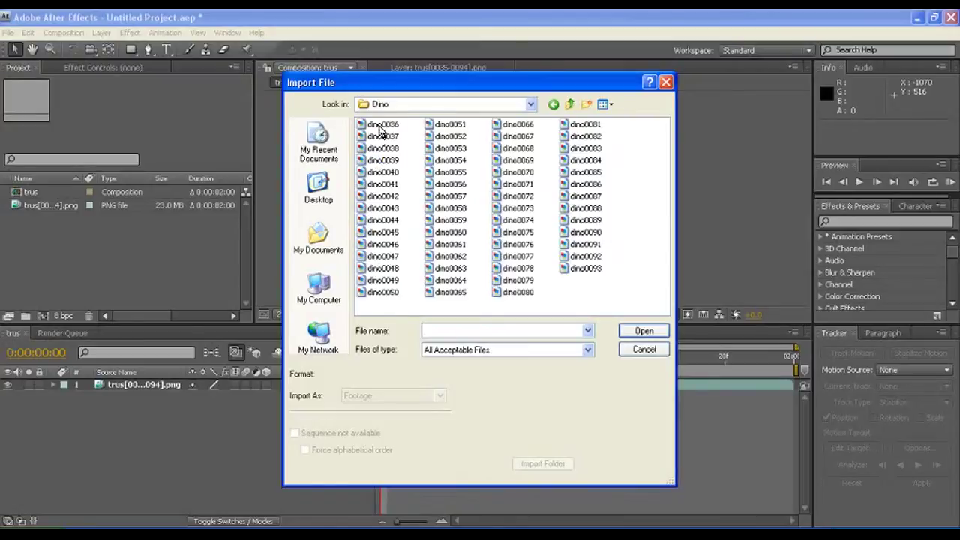
click(638, 333)
- Add dino[0036-0093].png to the trus composition and nudge it down to 357.8, 280.0
drag(15, 194, 553, 219)
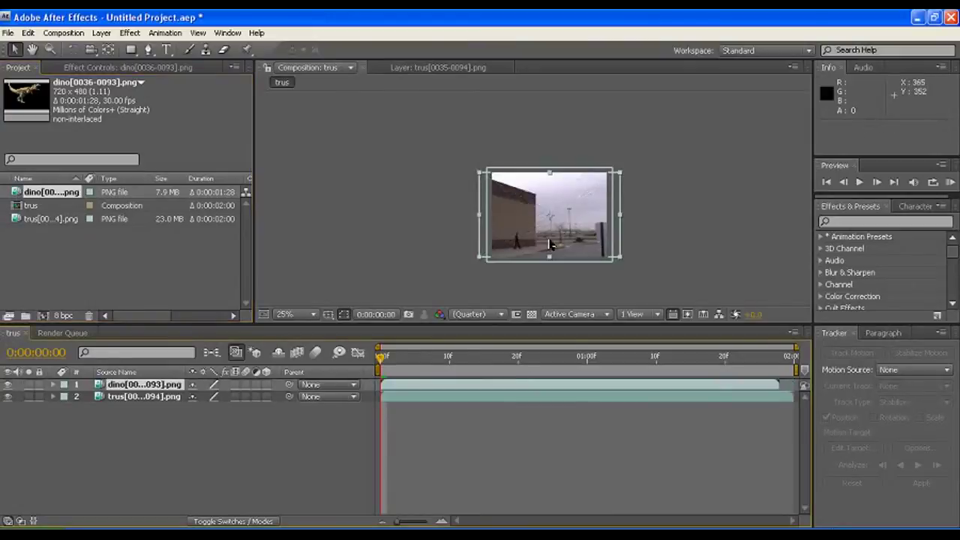
scroll(547, 207, up, 1)
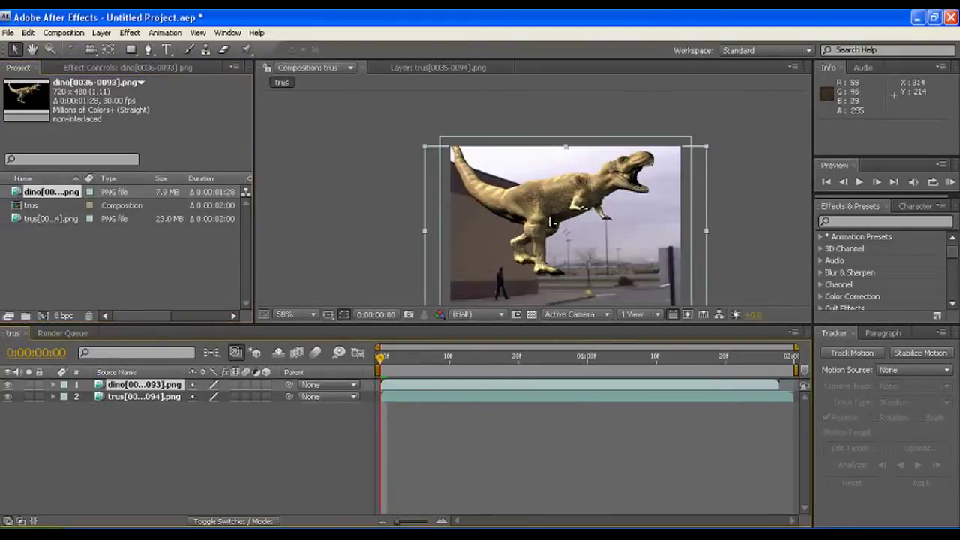
drag(548, 212, 548, 224)
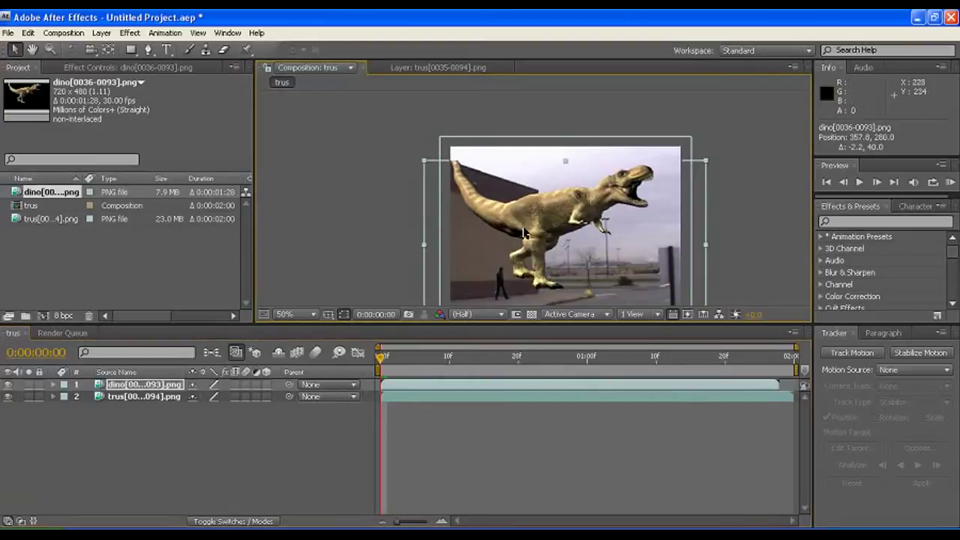
mouse_move(382, 362)
mouse_down()
mouse_move(557, 366)
mouse_move(383, 366)
mouse_up()
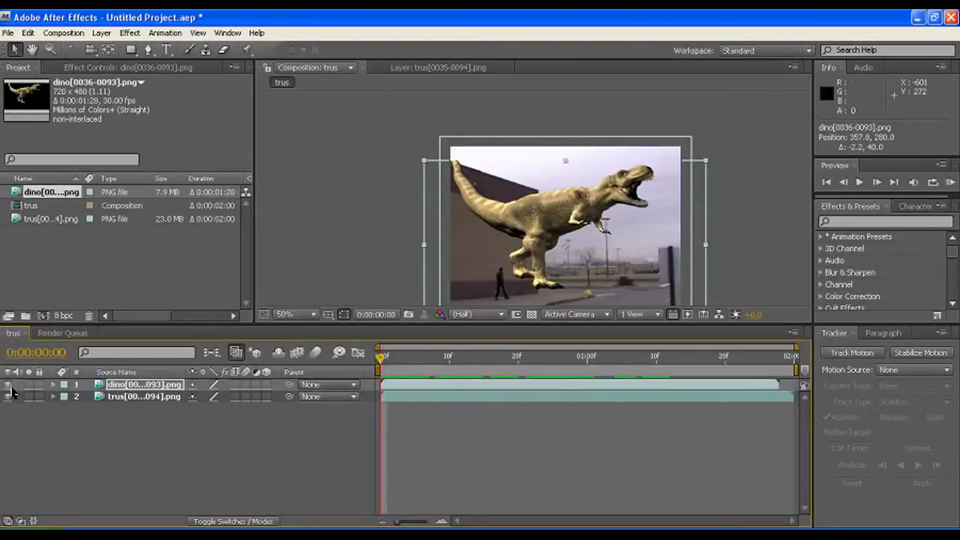
click(8, 385)
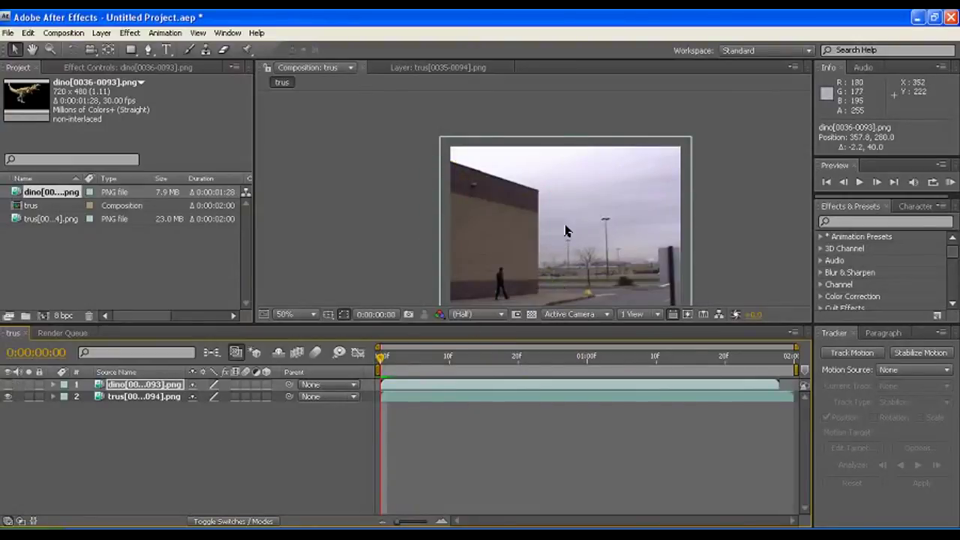
key(period)
key(h)
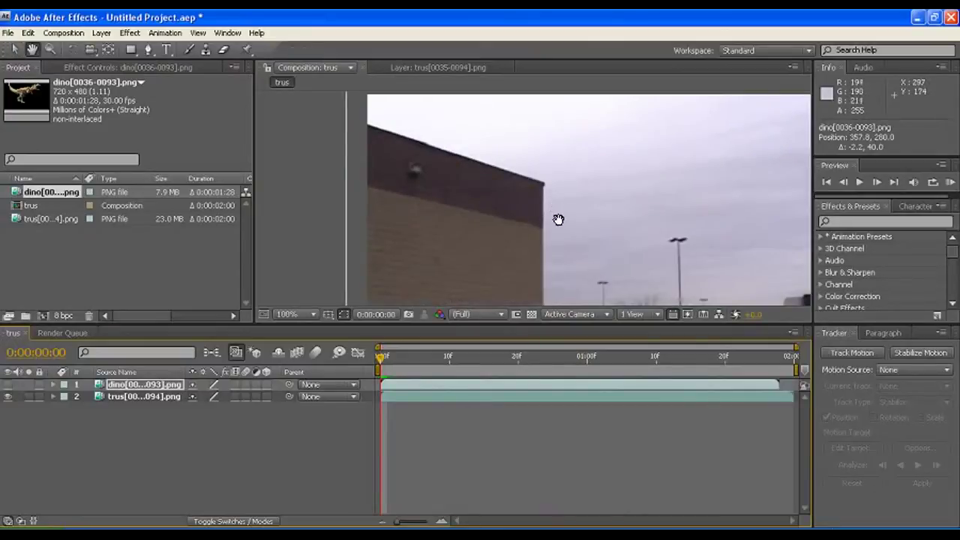
key(v)
drag(558, 219, 486, 175)
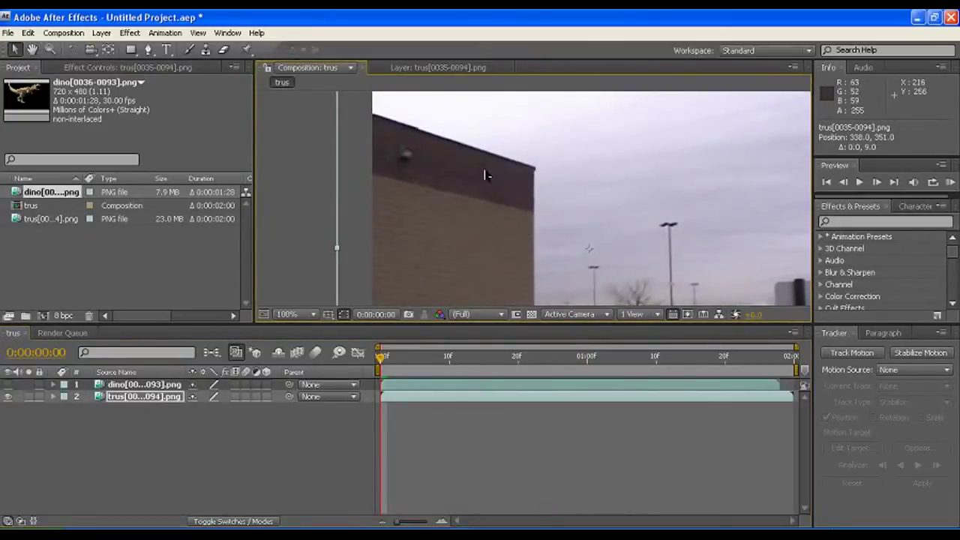
click(147, 50)
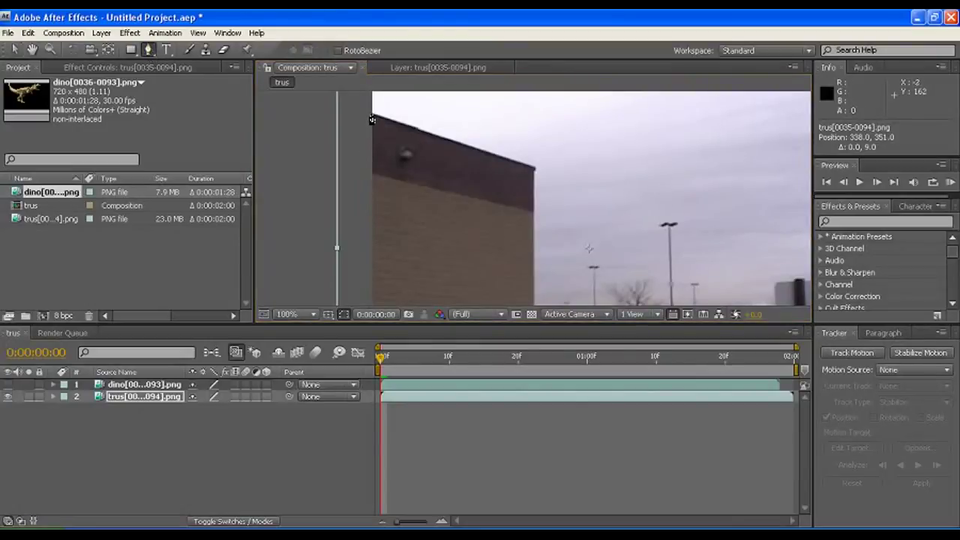
click(372, 114)
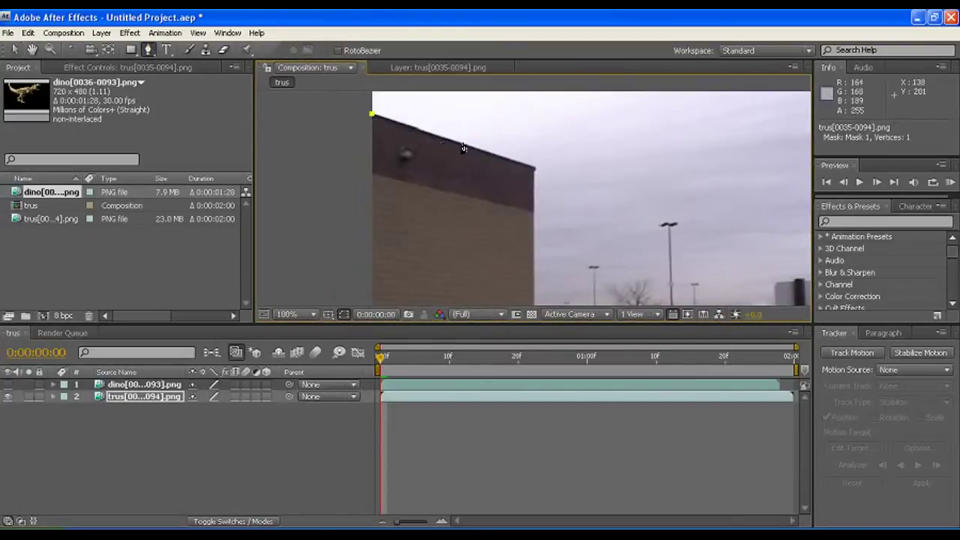
click(531, 167)
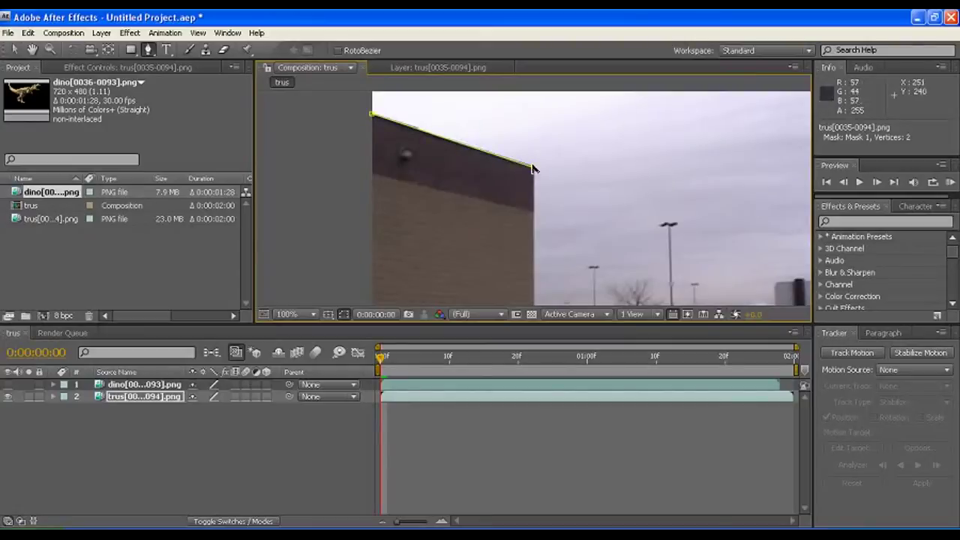
scroll(532, 167, down, 1)
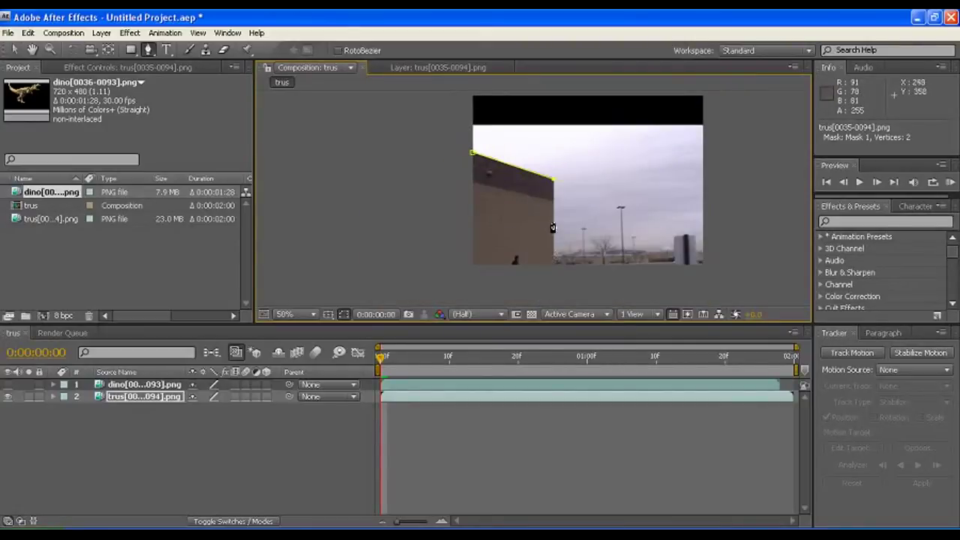
scroll(552, 228, down, 1)
scroll(554, 225, up, 1)
scroll(546, 187, down, 1)
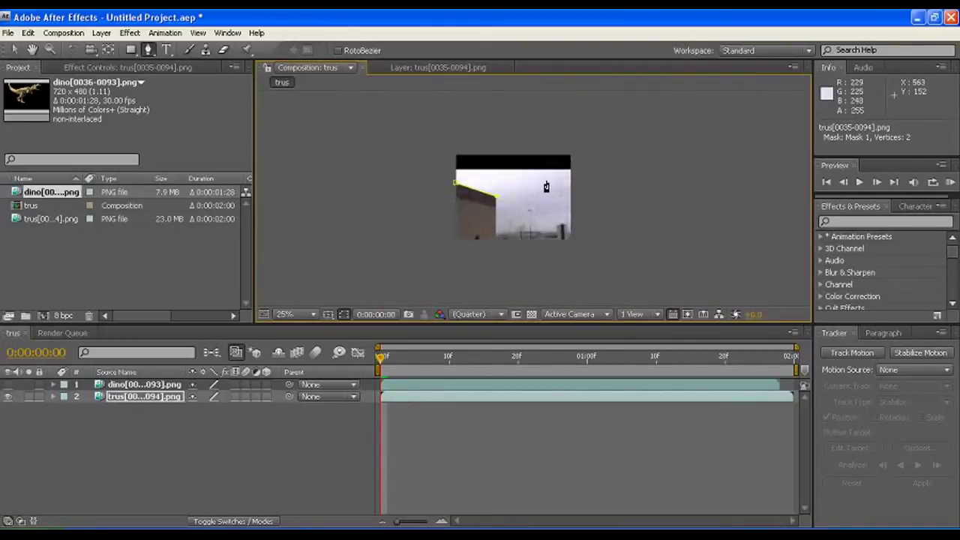
scroll(546, 187, up, 1)
scroll(544, 184, down, 1)
key(ctrl+z)
key(ctrl+z)
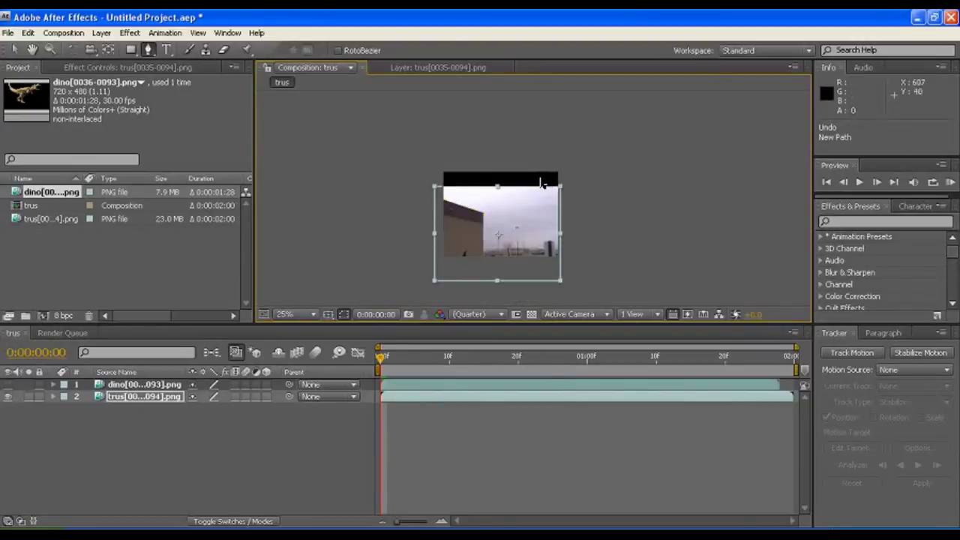
key(ctrl+z)
key(ctrl+z)
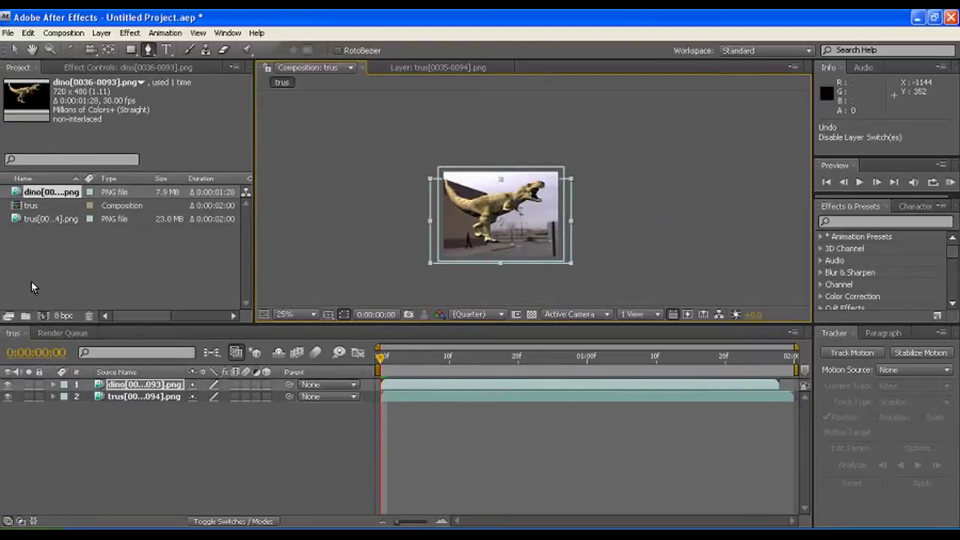
- Hide the dino layer and draw a closed four-point Pen mask around the building wall
click(9, 384)
scroll(458, 208, up, 1)
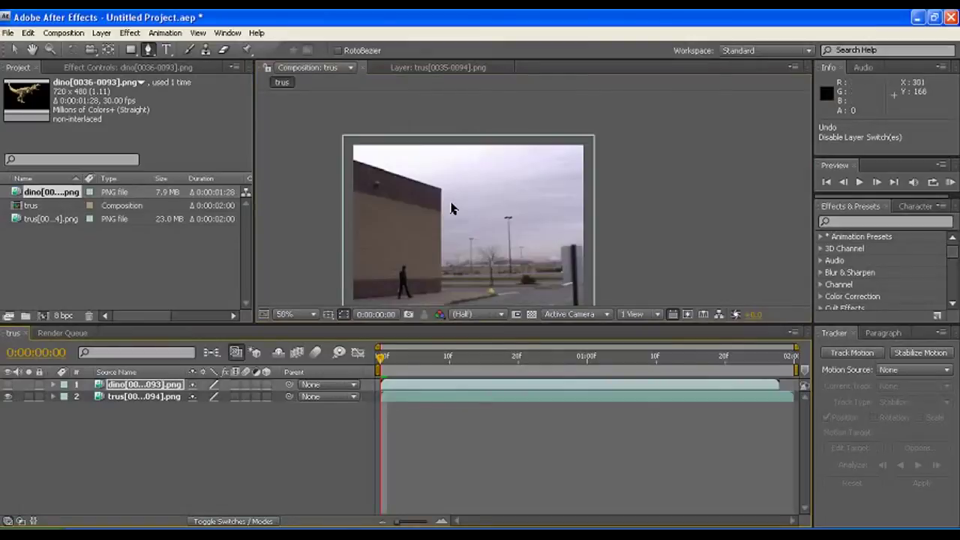
click(352, 161)
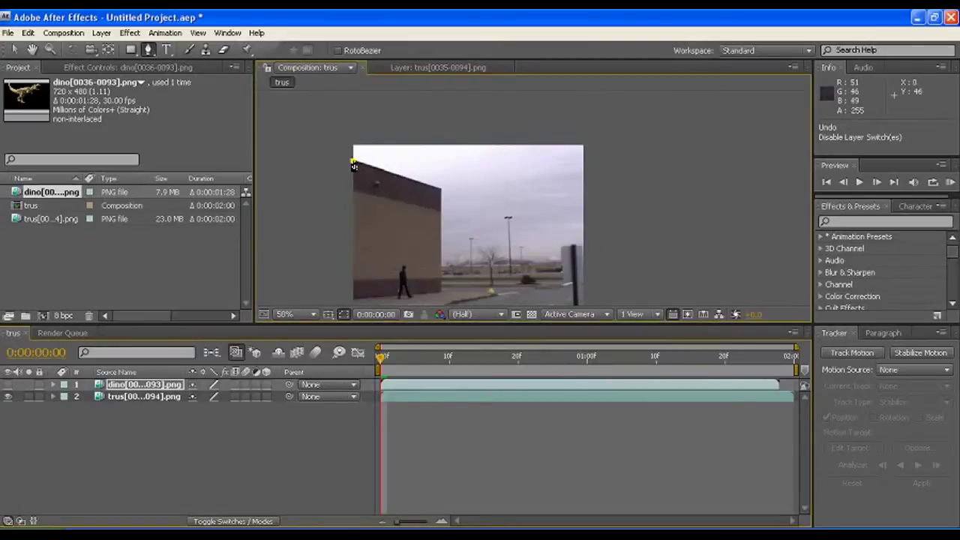
click(440, 189)
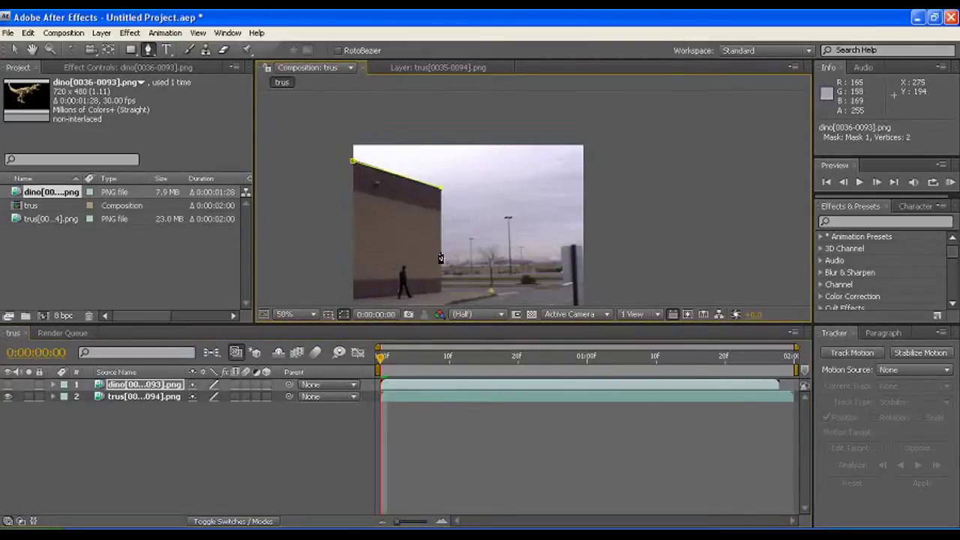
click(441, 292)
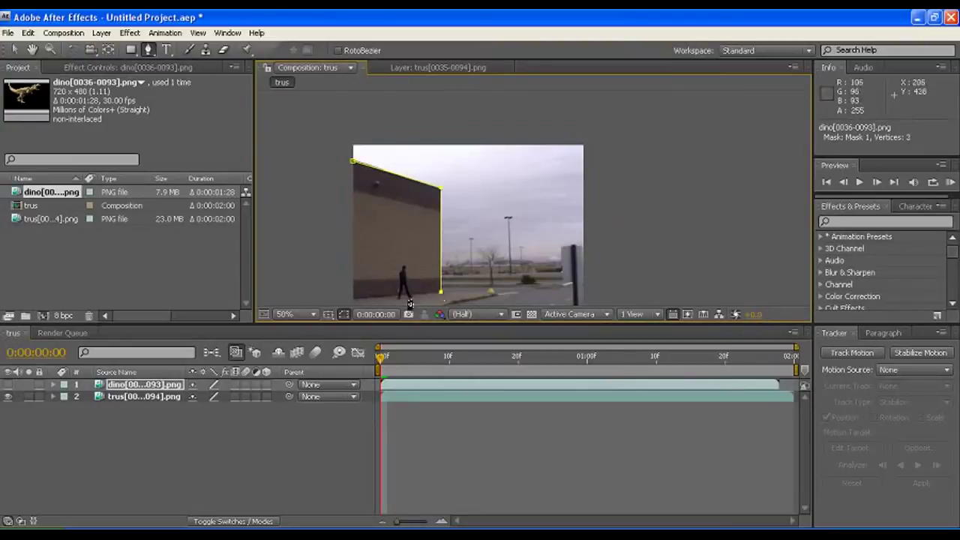
click(352, 299)
click(353, 162)
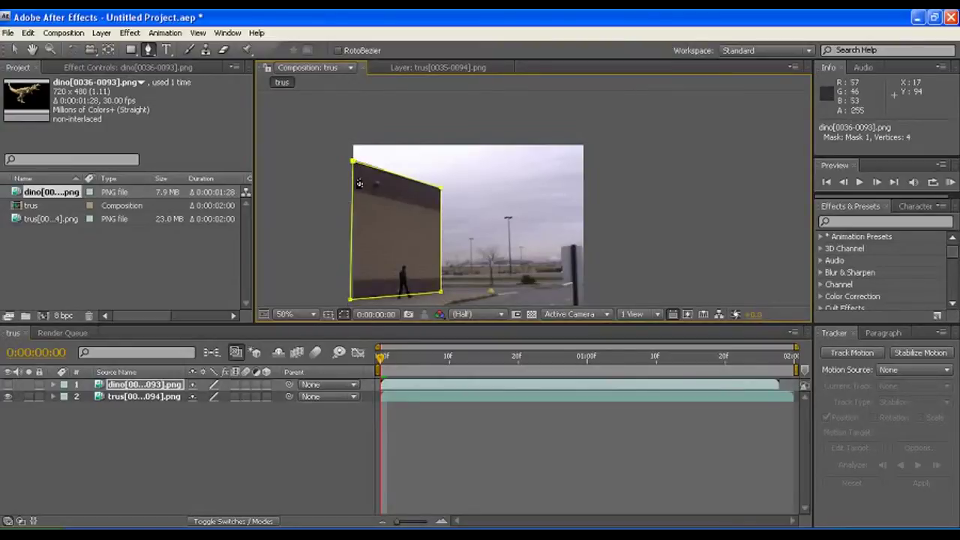
key(period)
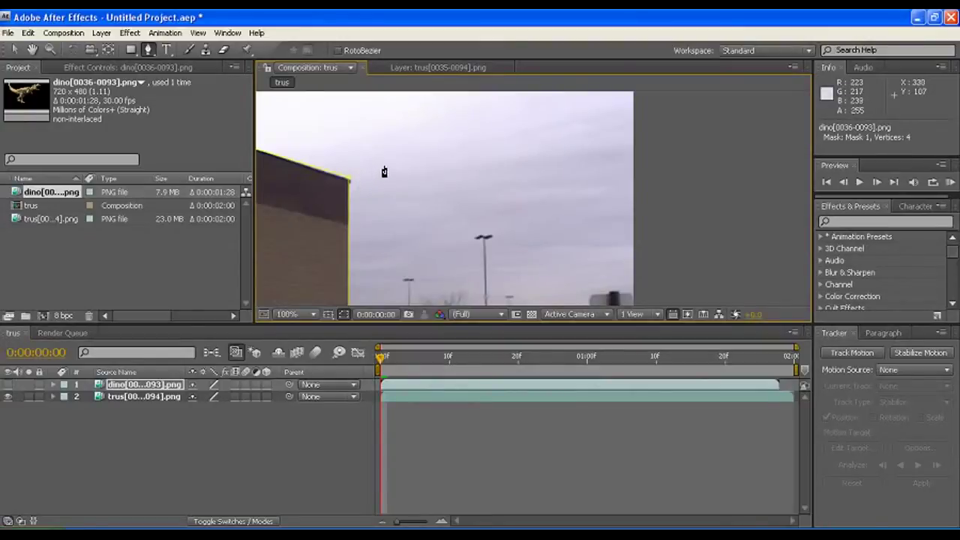
- Zoom in and move the mask's top-left and right corner points onto the roofline
mouse_move(384, 171)
mouse_down()
mouse_move(507, 178)
mouse_move(579, 237)
mouse_up()
key(period)
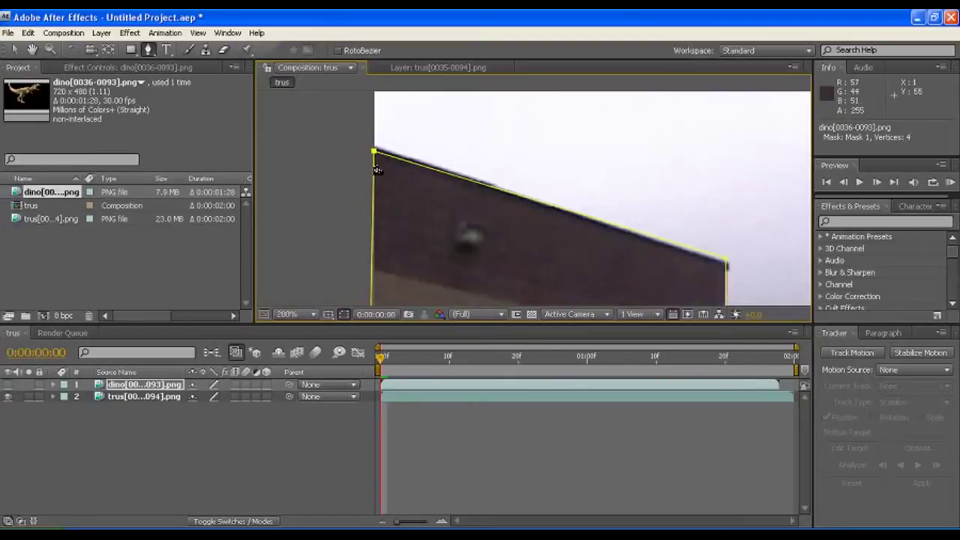
drag(374, 154, 374, 146)
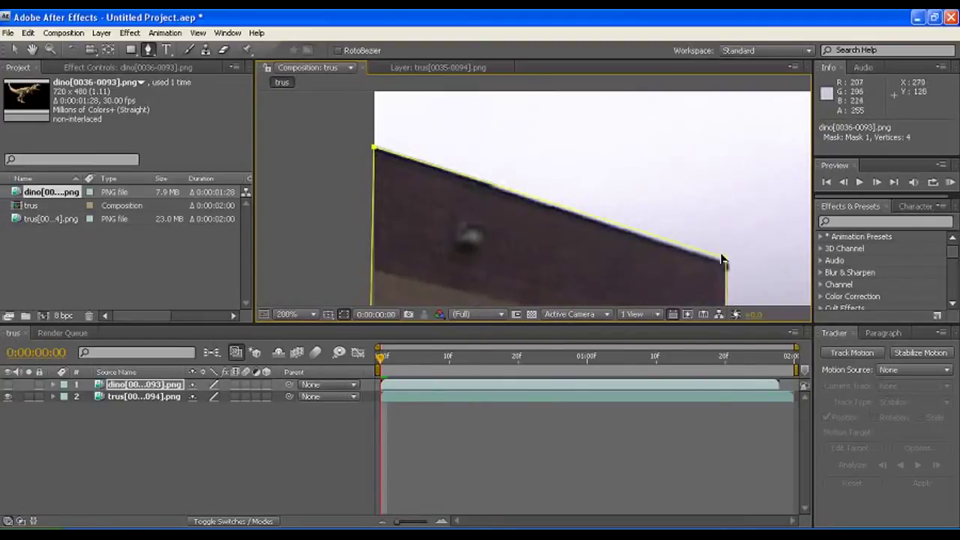
drag(730, 263, 732, 267)
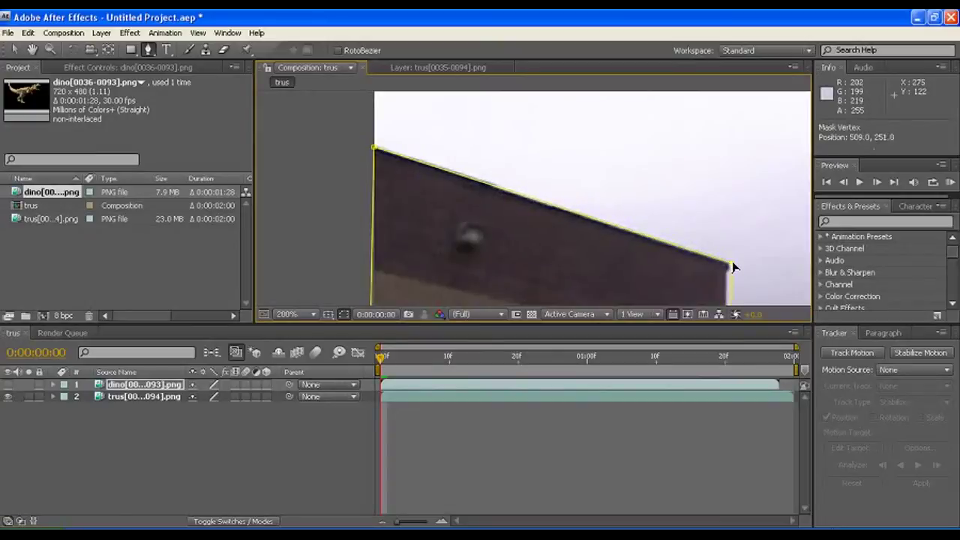
- Align the mask edge with the wall's right vertical edge, then reframe the whole footage
scroll(732, 267, up, 2)
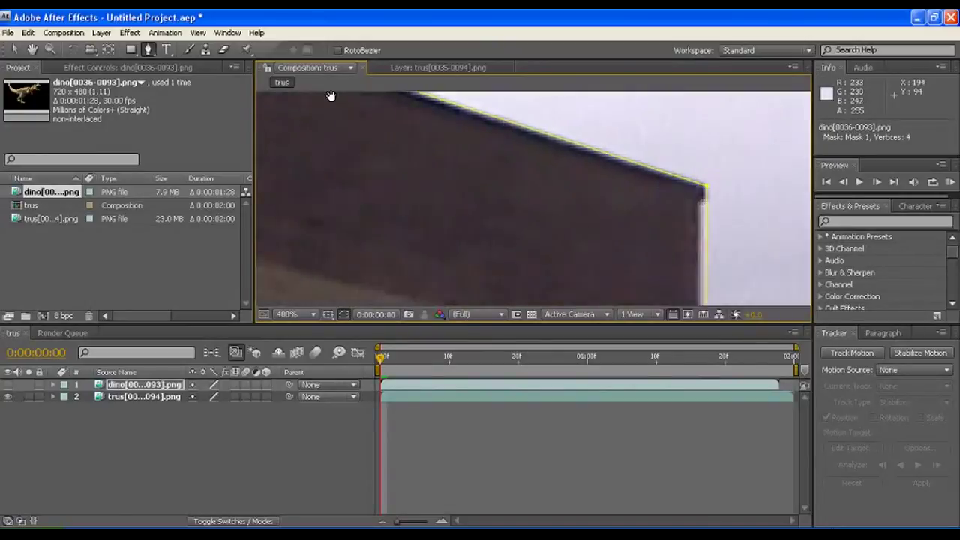
mouse_move(332, 102)
mouse_down()
mouse_move(513, 183)
mouse_move(502, 168)
mouse_move(517, 157)
mouse_move(508, 163)
mouse_up()
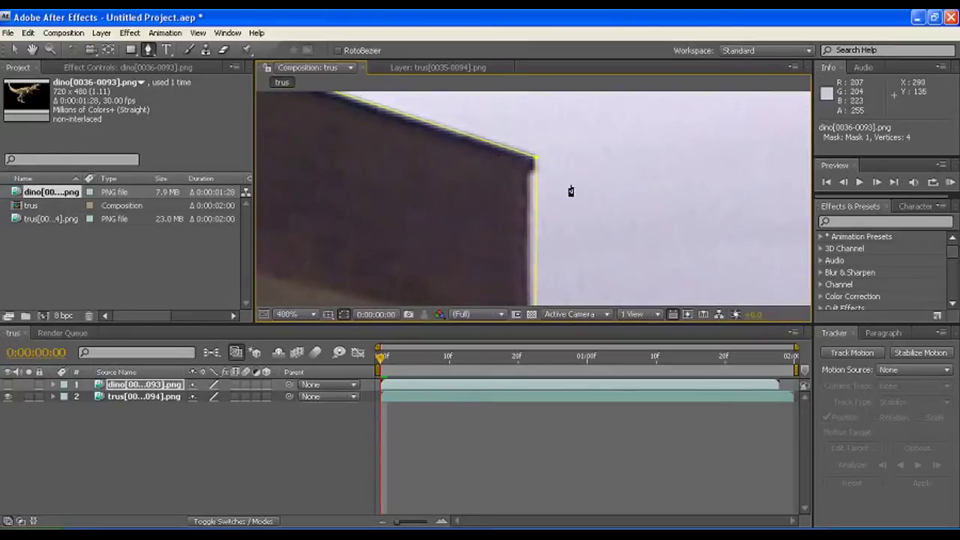
drag(587, 178, 520, 183)
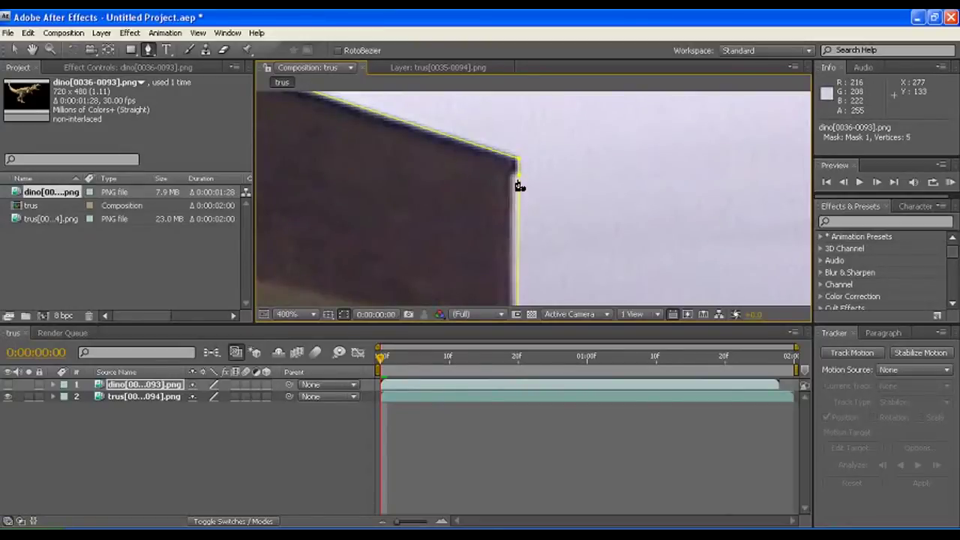
drag(518, 178, 514, 177)
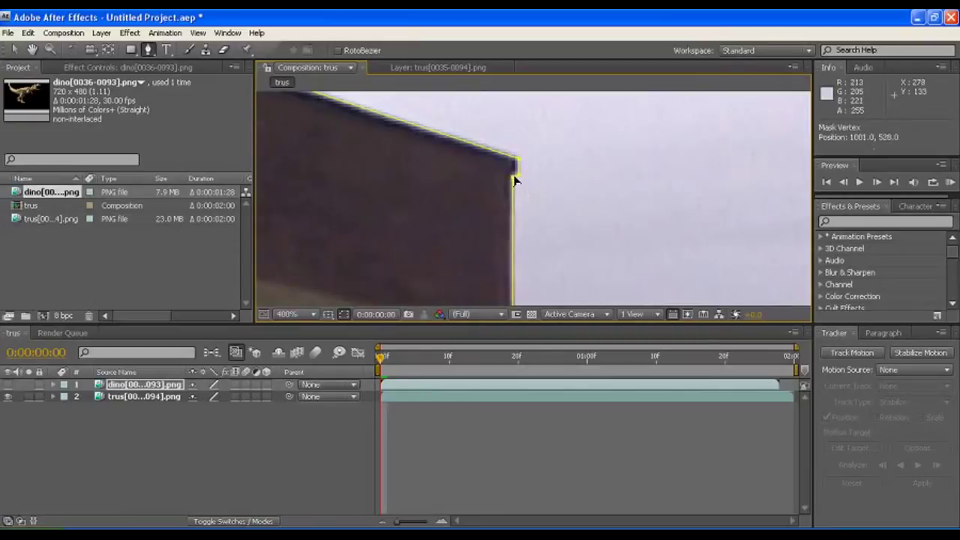
scroll(536, 173, down, 2)
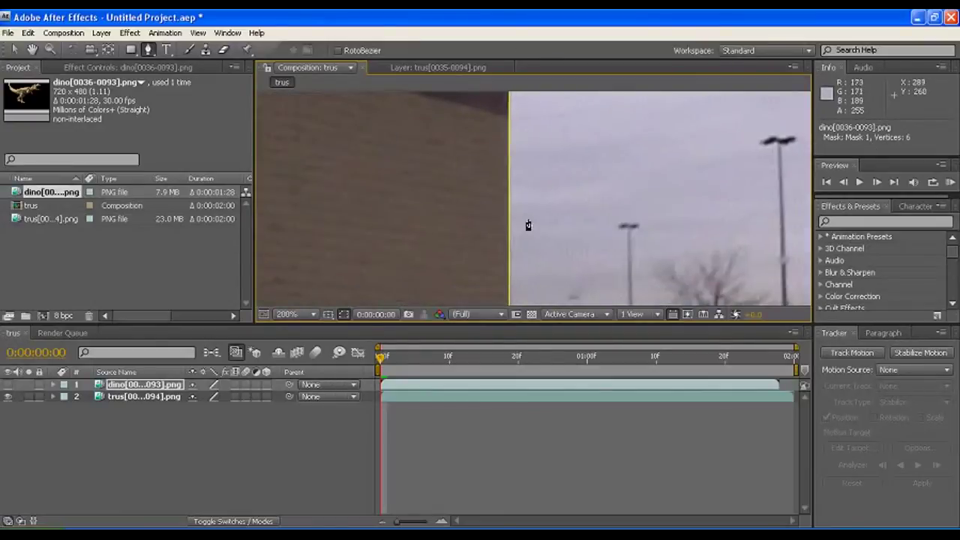
mouse_move(524, 213)
mouse_down()
mouse_move(548, 145)
mouse_move(510, 134)
mouse_up()
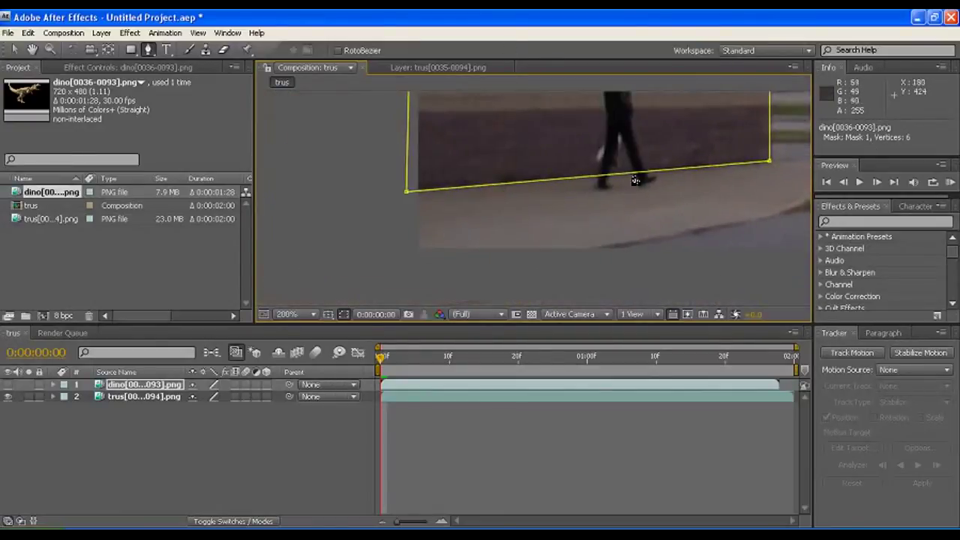
scroll(510, 134, down, 1)
scroll(542, 207, down, 1)
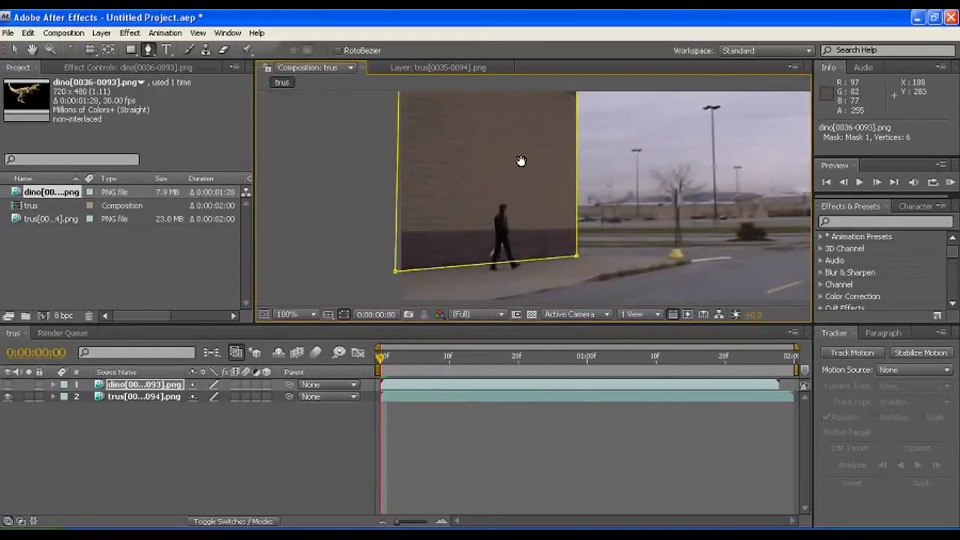
scroll(520, 207, up, 1)
scroll(520, 208, down, 2)
mouse_move(518, 198)
mouse_down()
mouse_move(502, 180)
mouse_move(480, 208)
mouse_up()
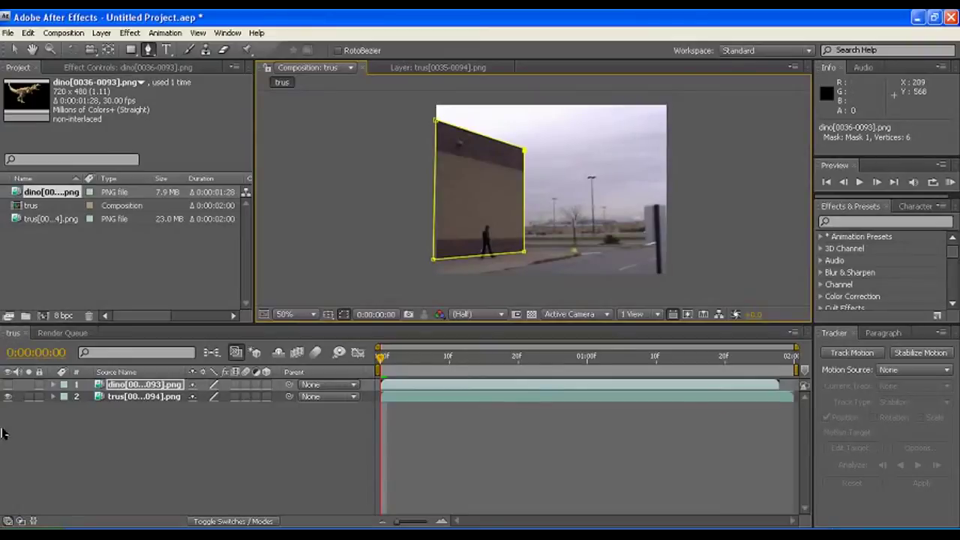
- Make the dino layer visible and enable Inverted on Mask 1 so the wall hides the T-rex
click(8, 384)
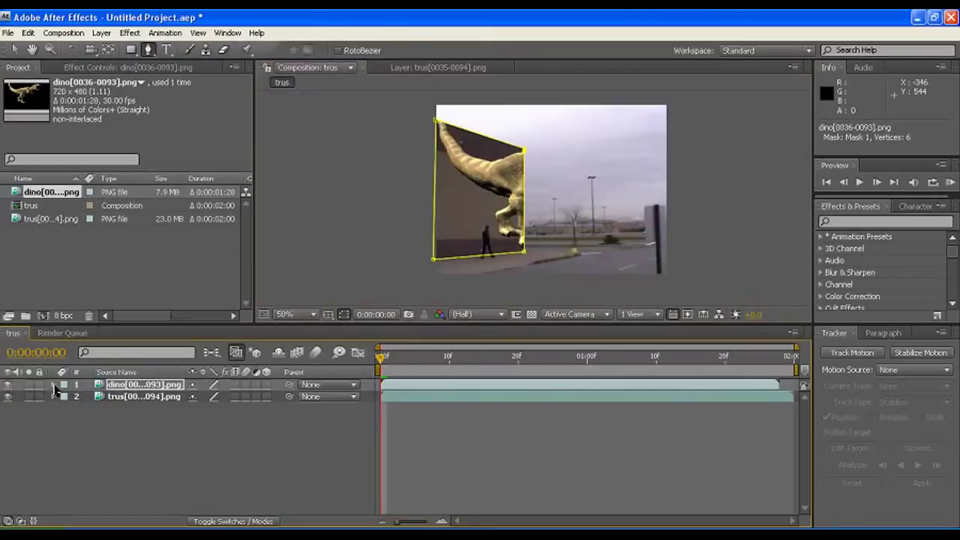
click(53, 385)
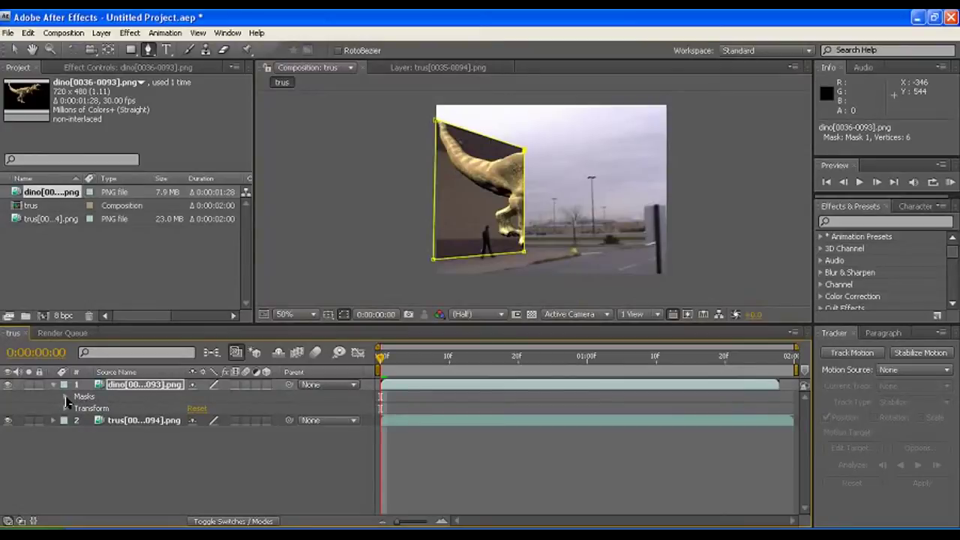
click(65, 397)
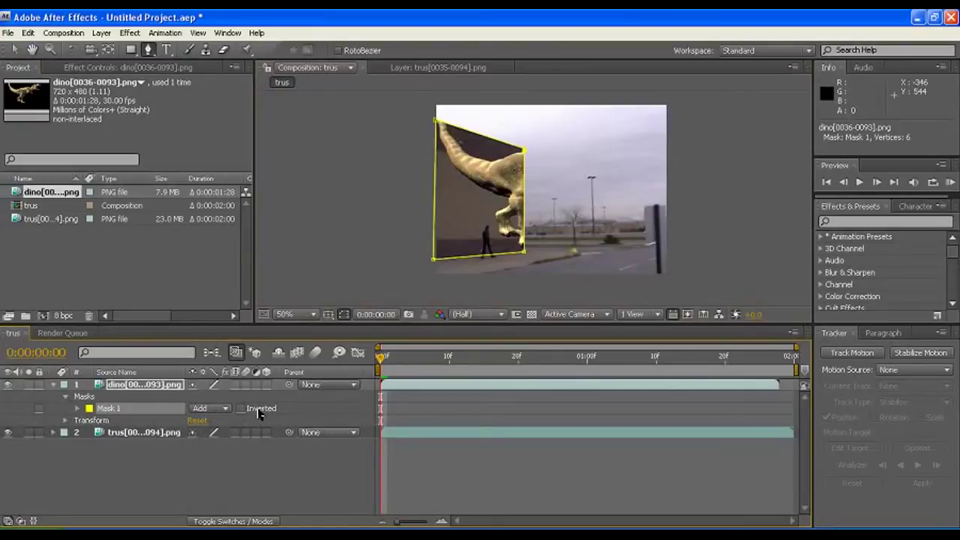
click(241, 409)
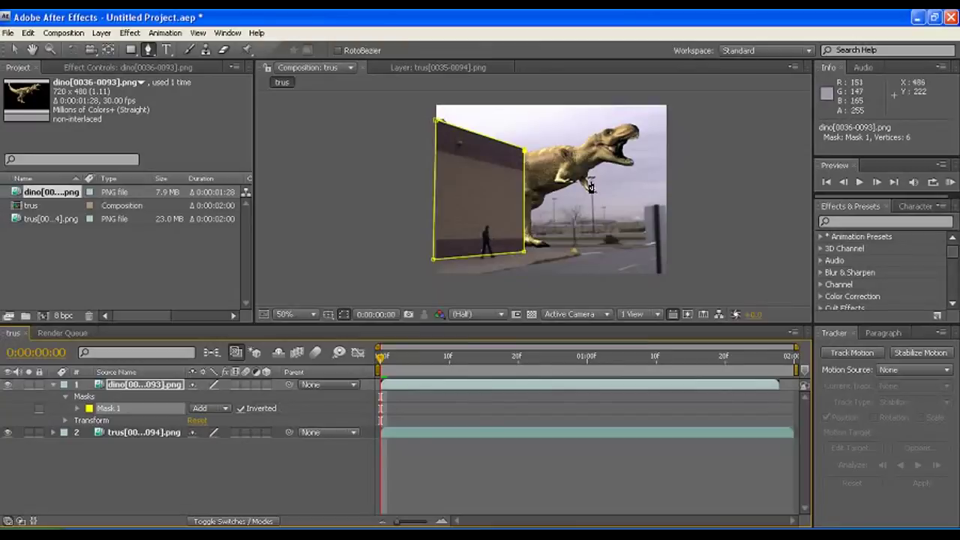
click(240, 408)
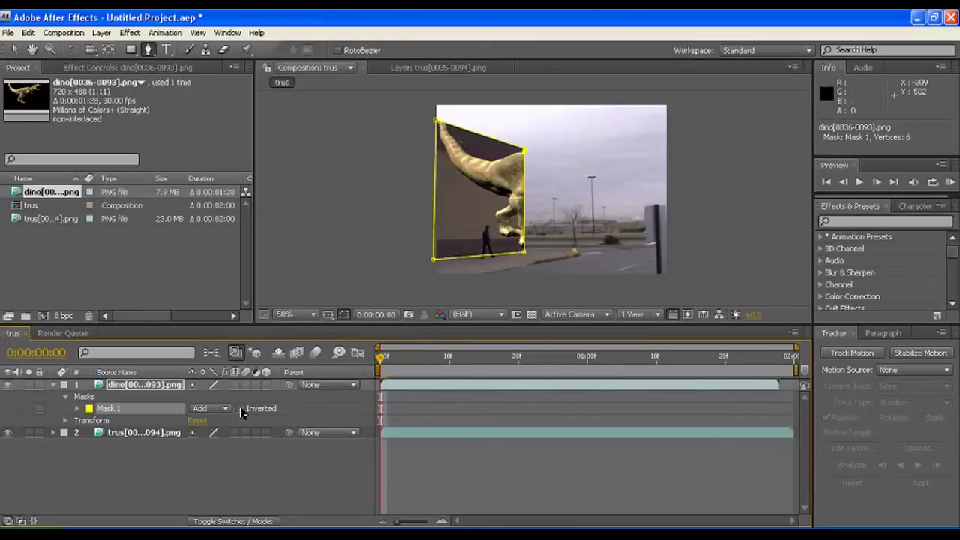
click(241, 409)
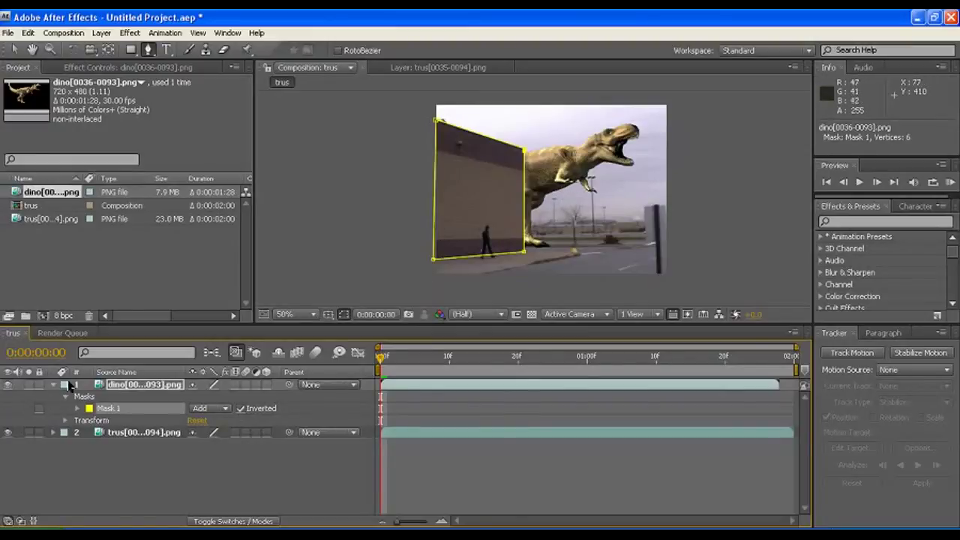
click(54, 385)
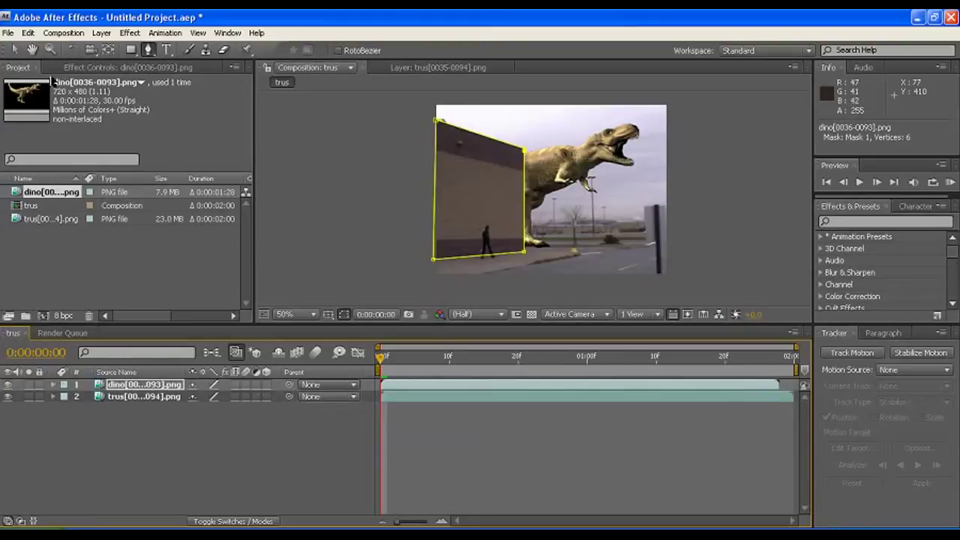
- Deselect the layer, show safe-area guides, and play a preview of the composite
click(180, 436)
key(apostrophe)
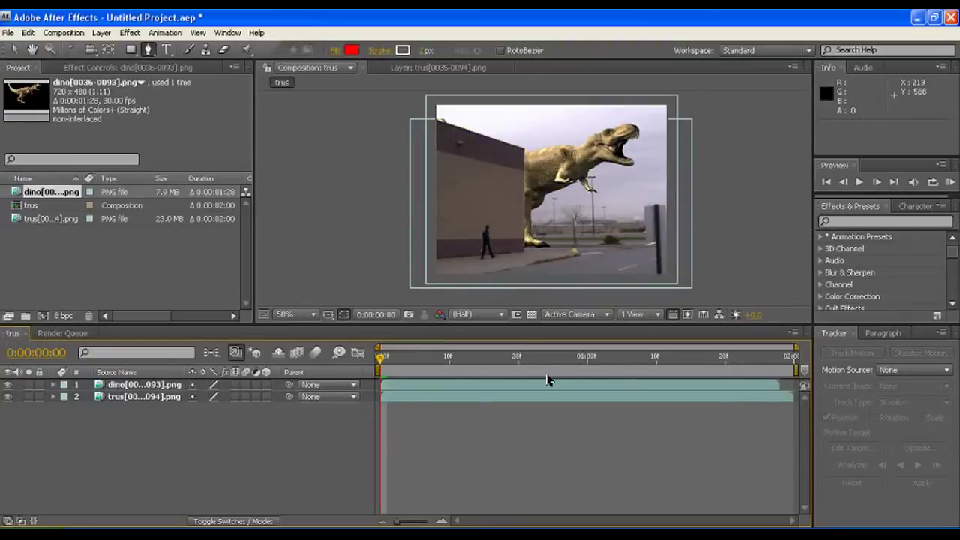
key(space)
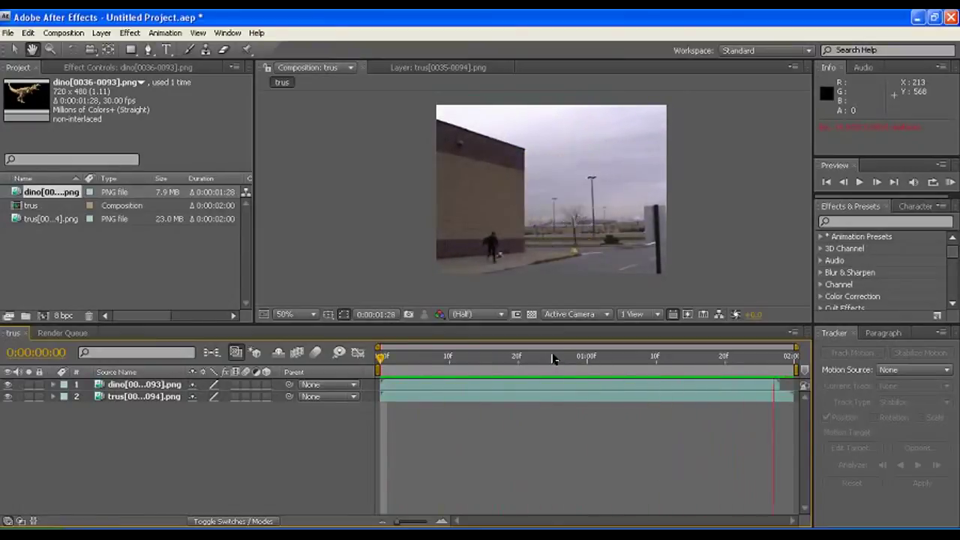
key(g)
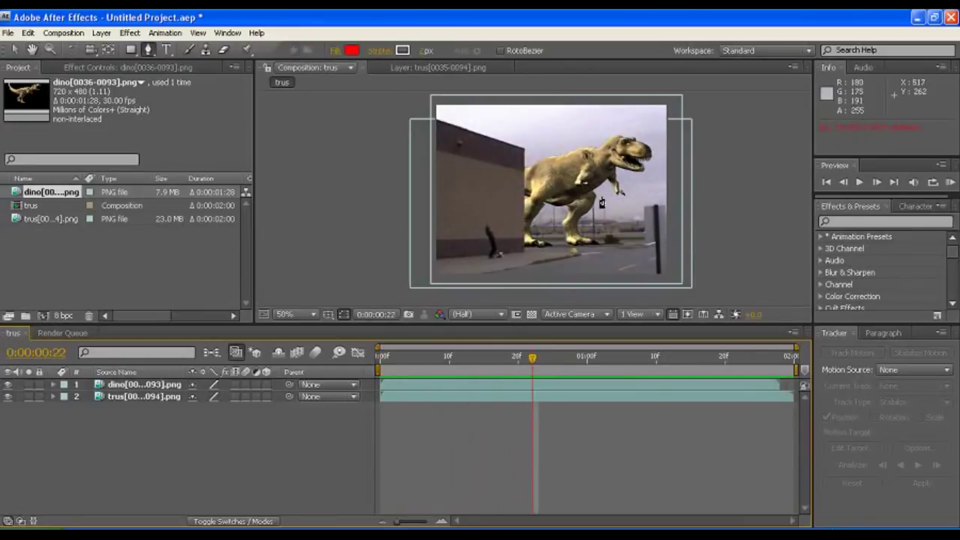
- Enlarge the composition viewer and replay the preview from the first frame
scroll(601, 202, up, 2)
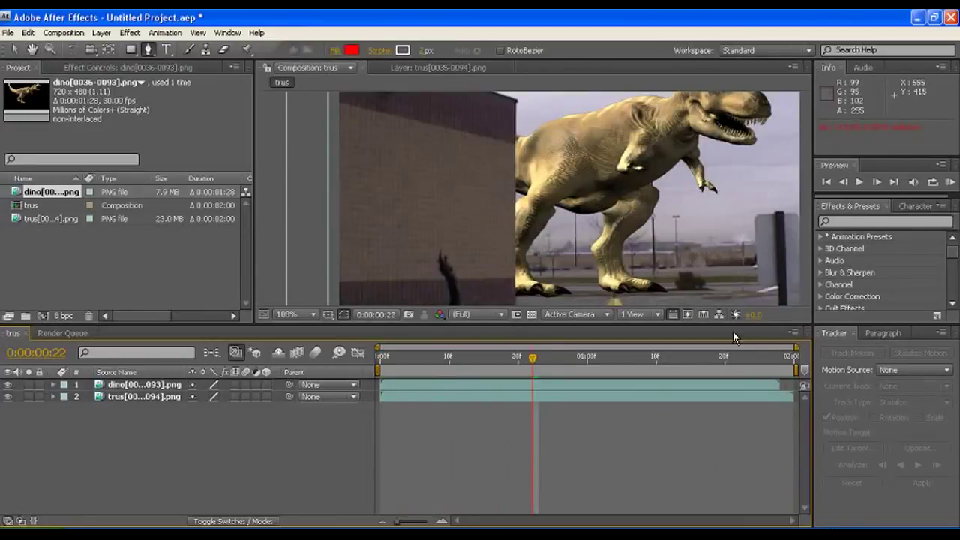
drag(732, 327, 723, 435)
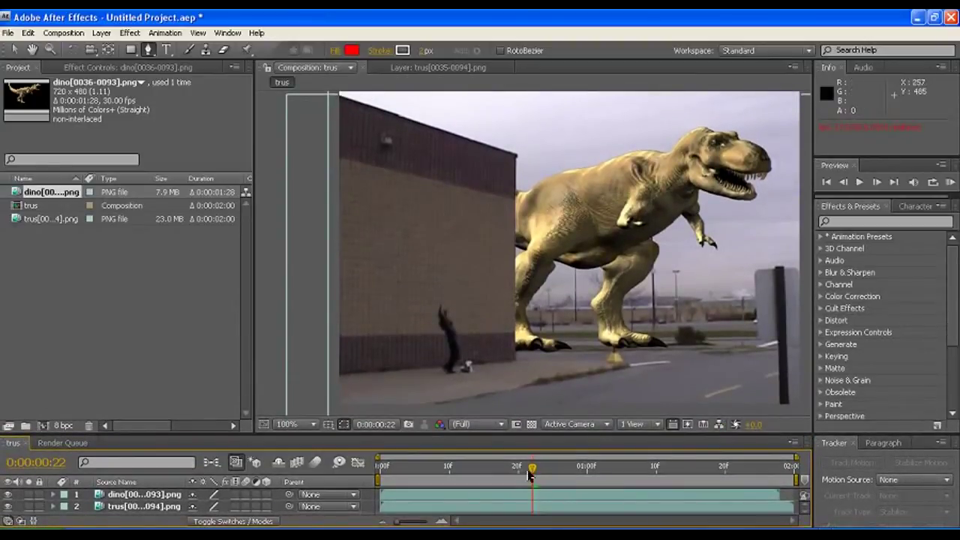
drag(530, 474, 348, 482)
key(space)
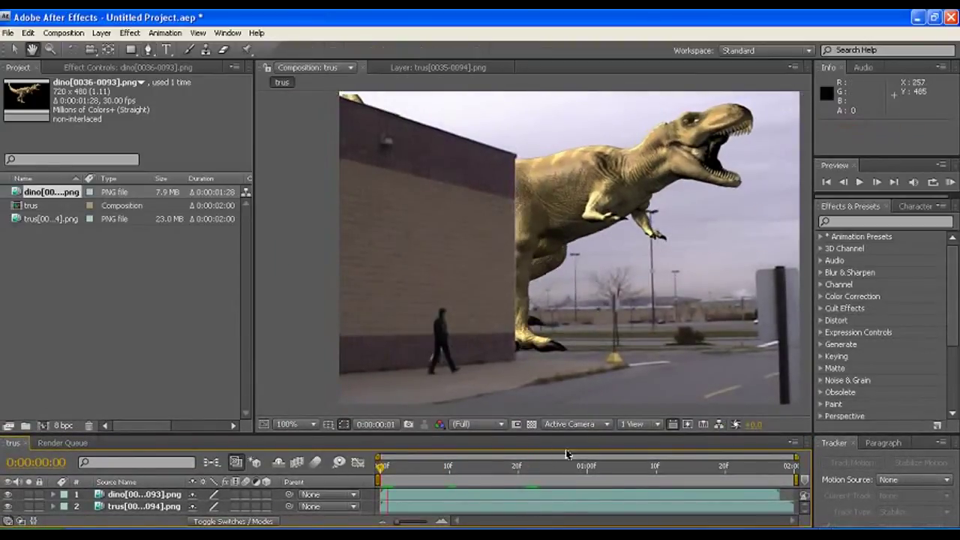